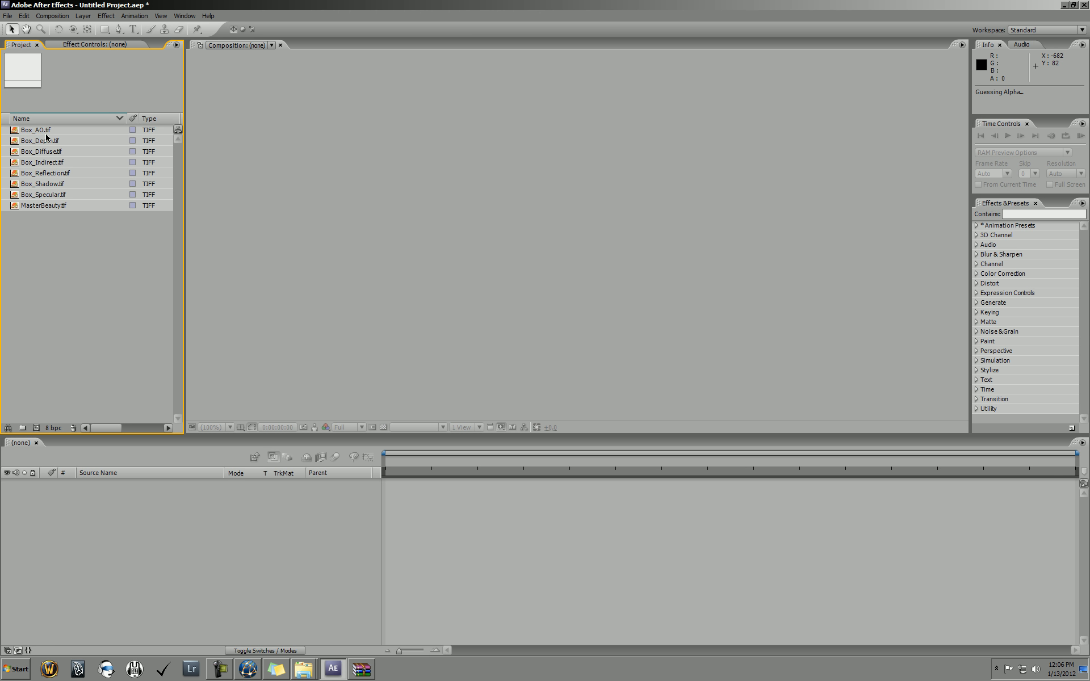
# - View the MasterBeauty.tif, Box_Depth.tif and Box_AO.tif renders, finishing with MasterBeauty.tif
pyautogui.click(41, 151)
pyautogui.doubleClick(56, 206)
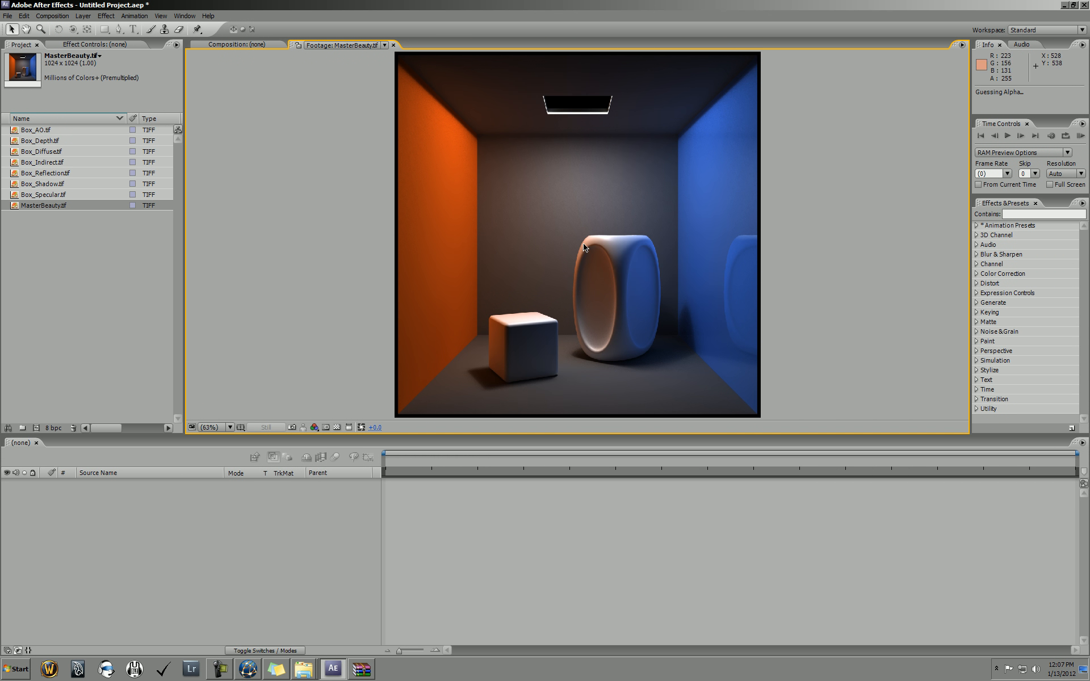
pyautogui.click(74, 247)
pyautogui.click(63, 141)
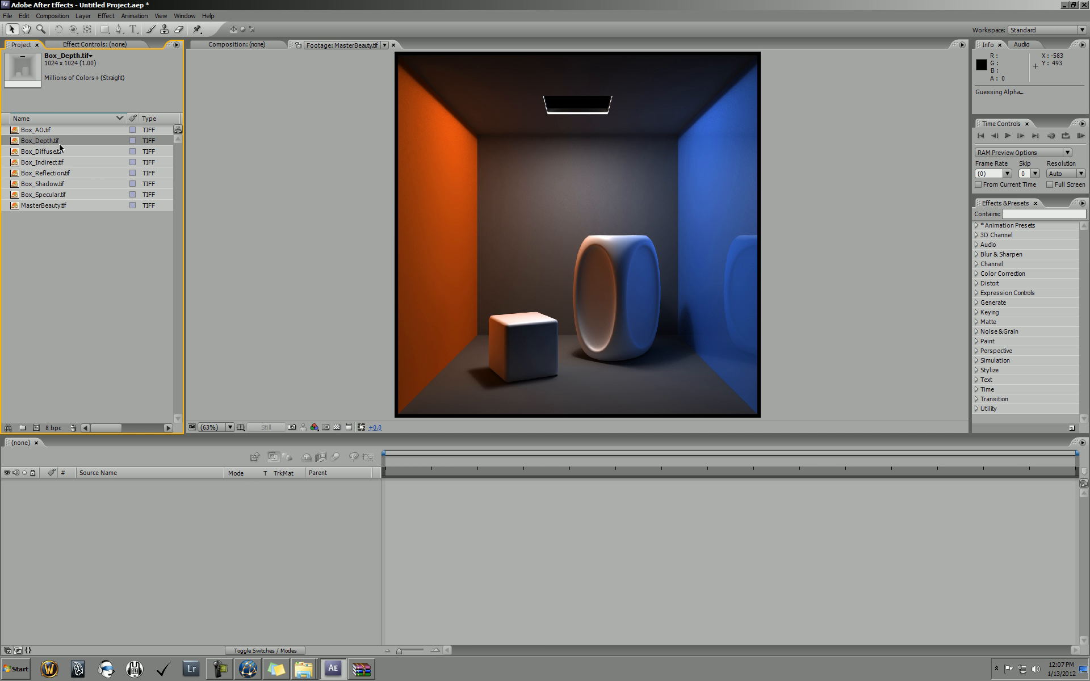
pyautogui.doubleClick(46, 142)
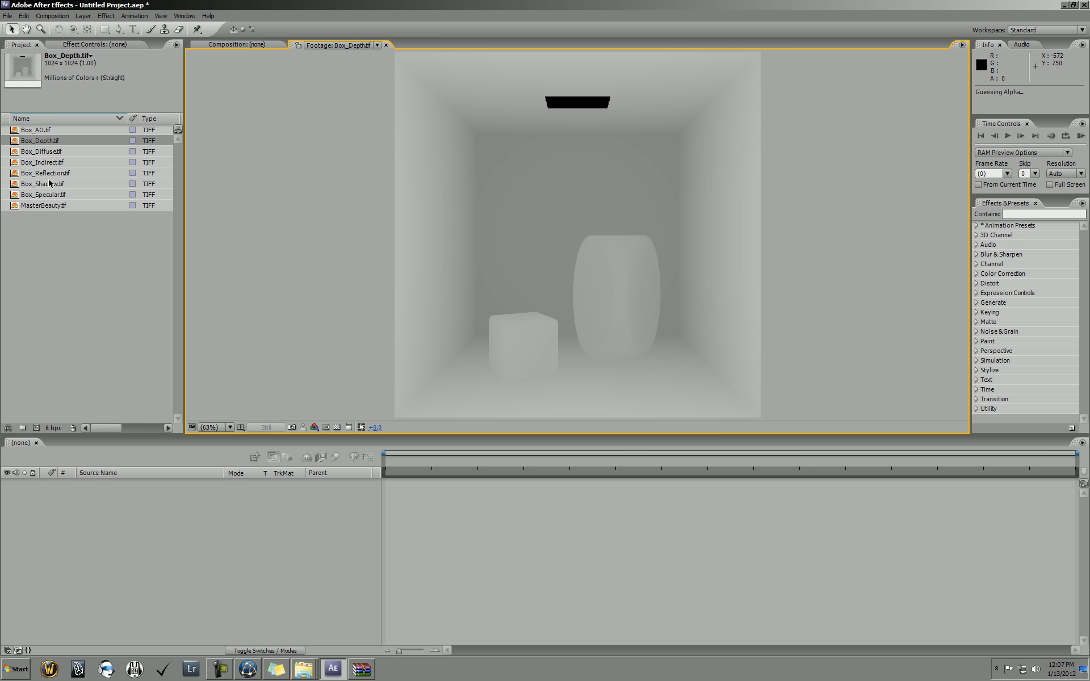
pyautogui.doubleClick(56, 130)
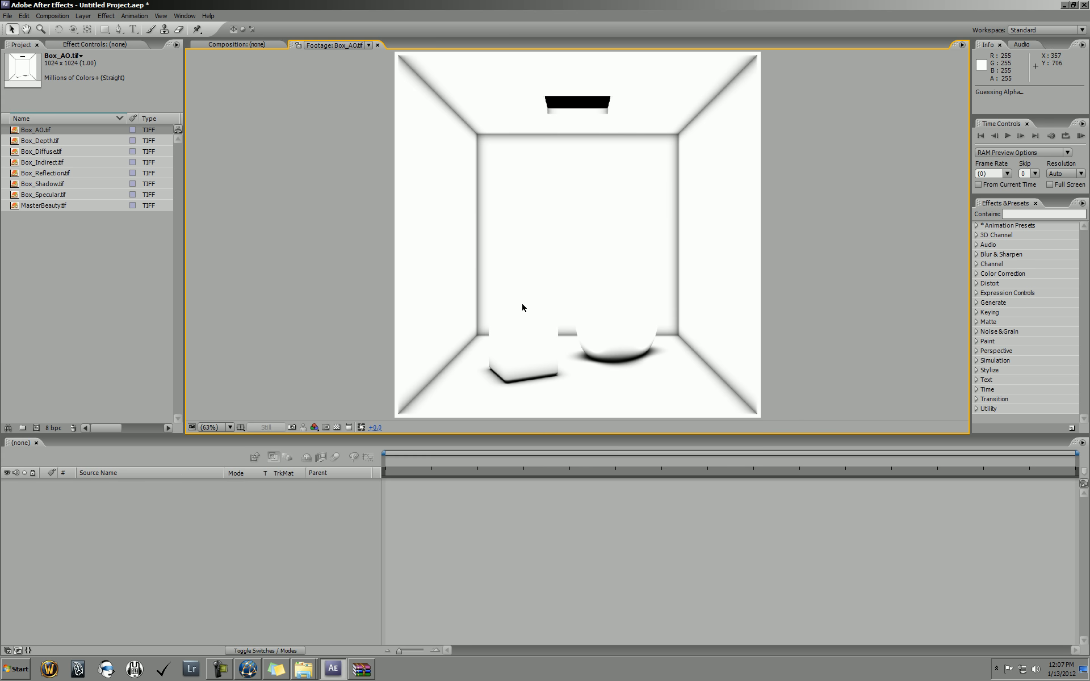
pyautogui.doubleClick(57, 205)
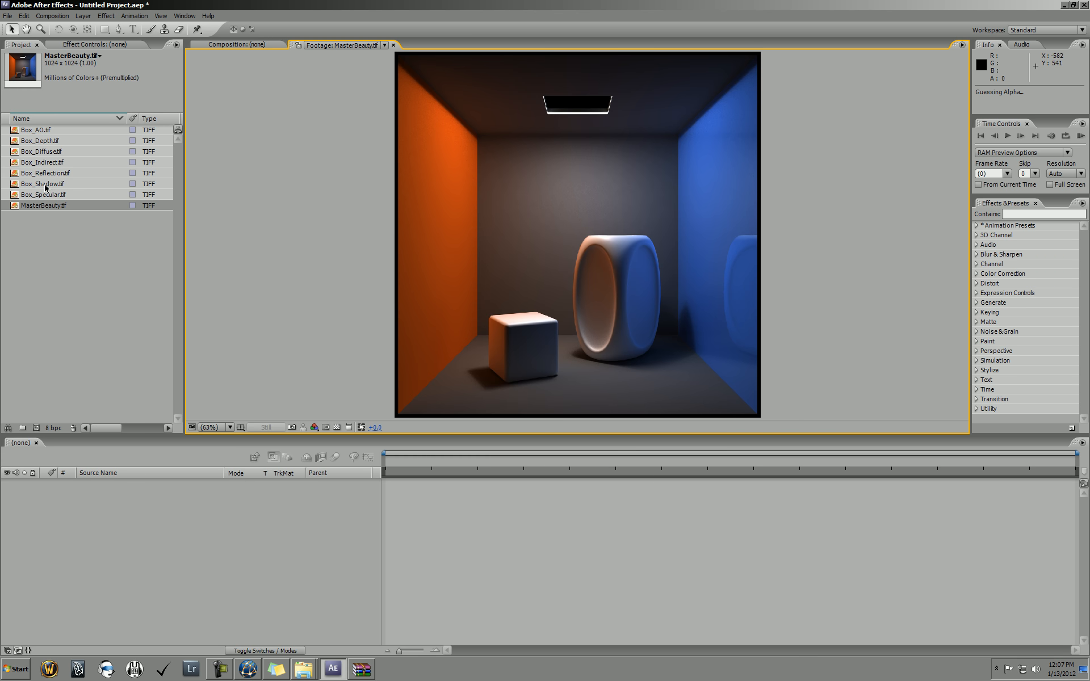
# - View the depth, diffuse, indirect, reflection, shadow and specular pass images one after another
pyautogui.click(50, 152)
pyautogui.doubleClick(47, 142)
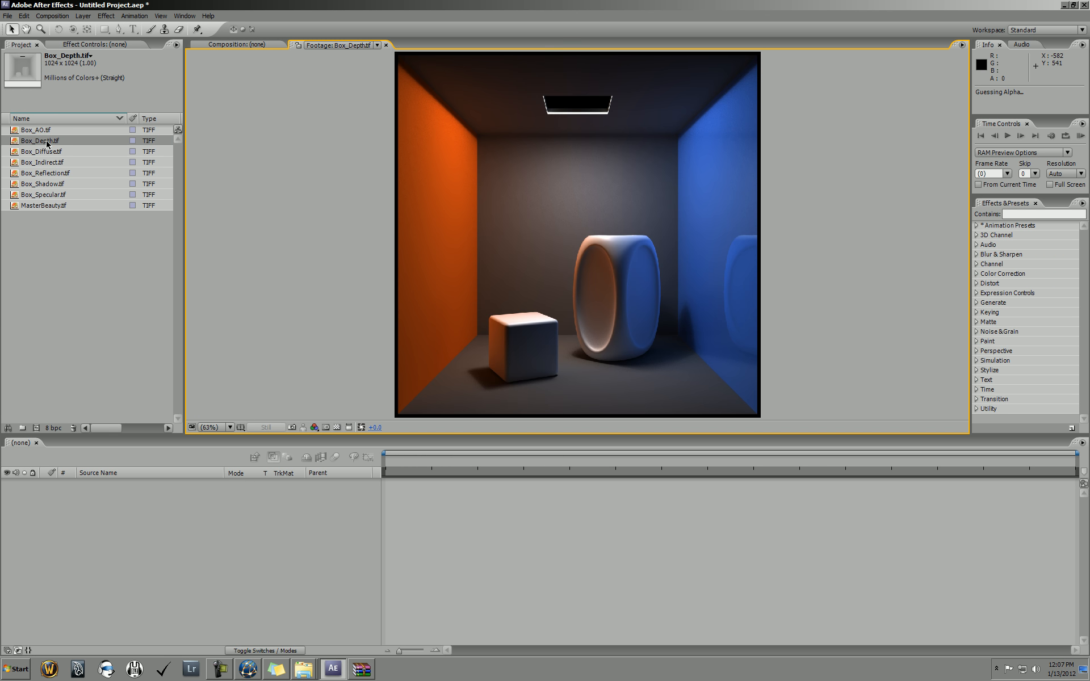
pyautogui.doubleClick(47, 153)
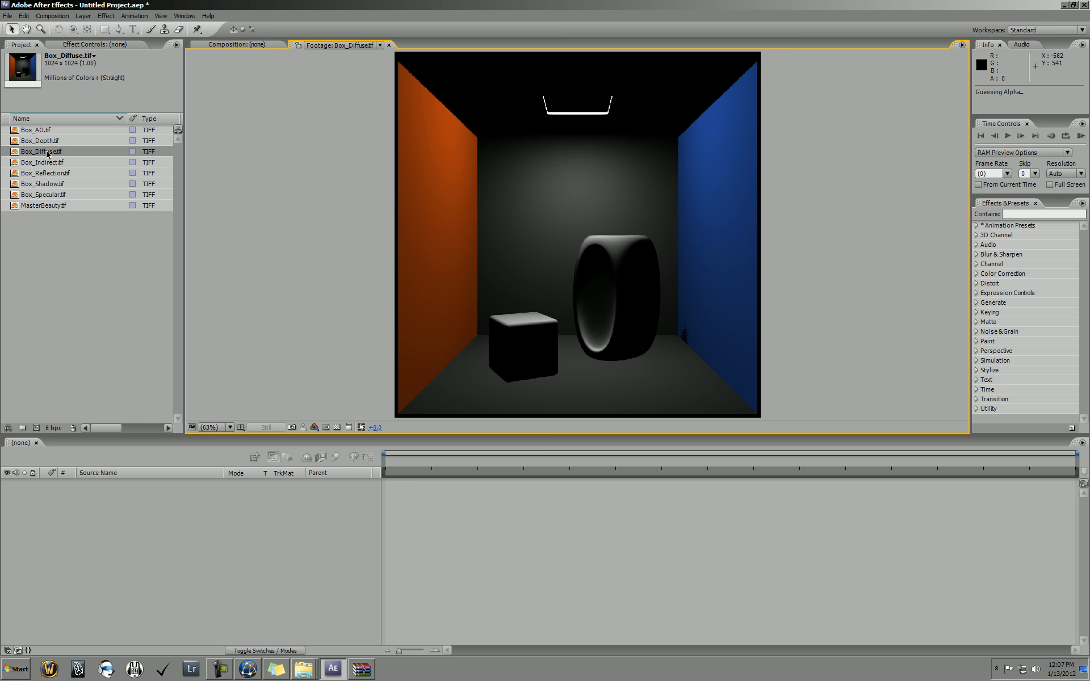
pyautogui.doubleClick(52, 163)
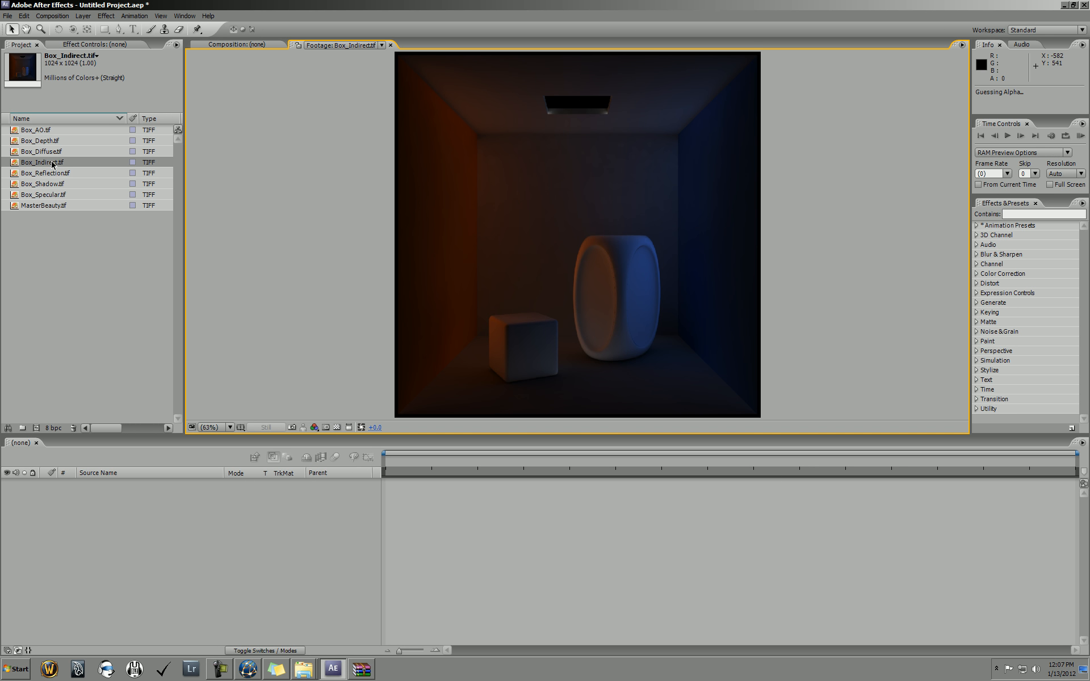
pyautogui.doubleClick(62, 176)
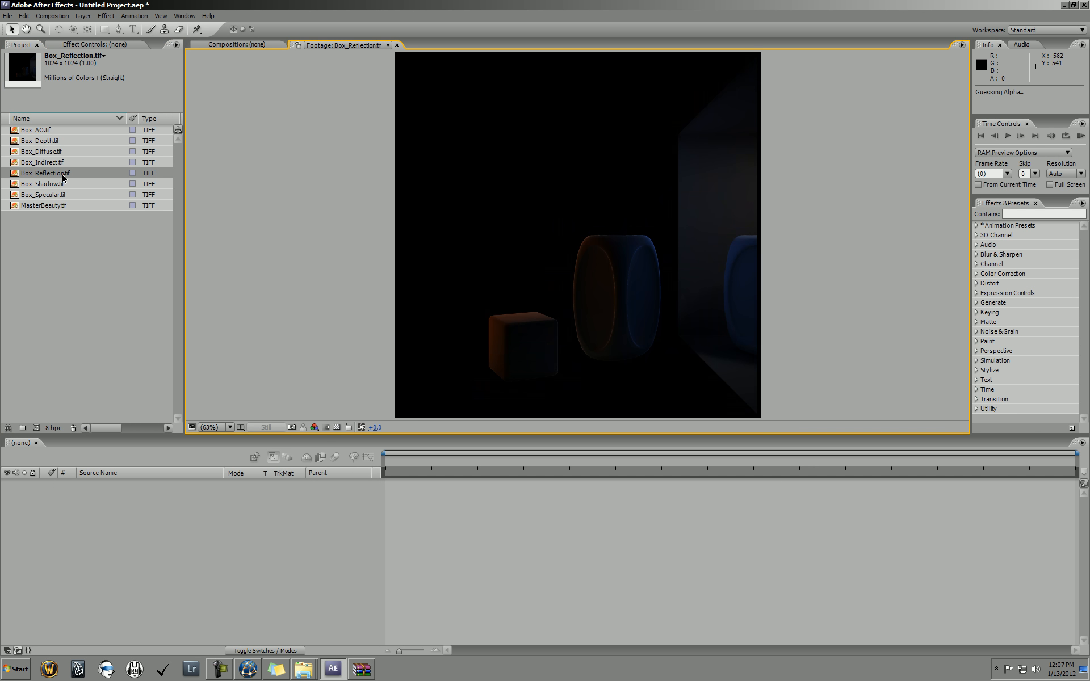
pyautogui.doubleClick(60, 186)
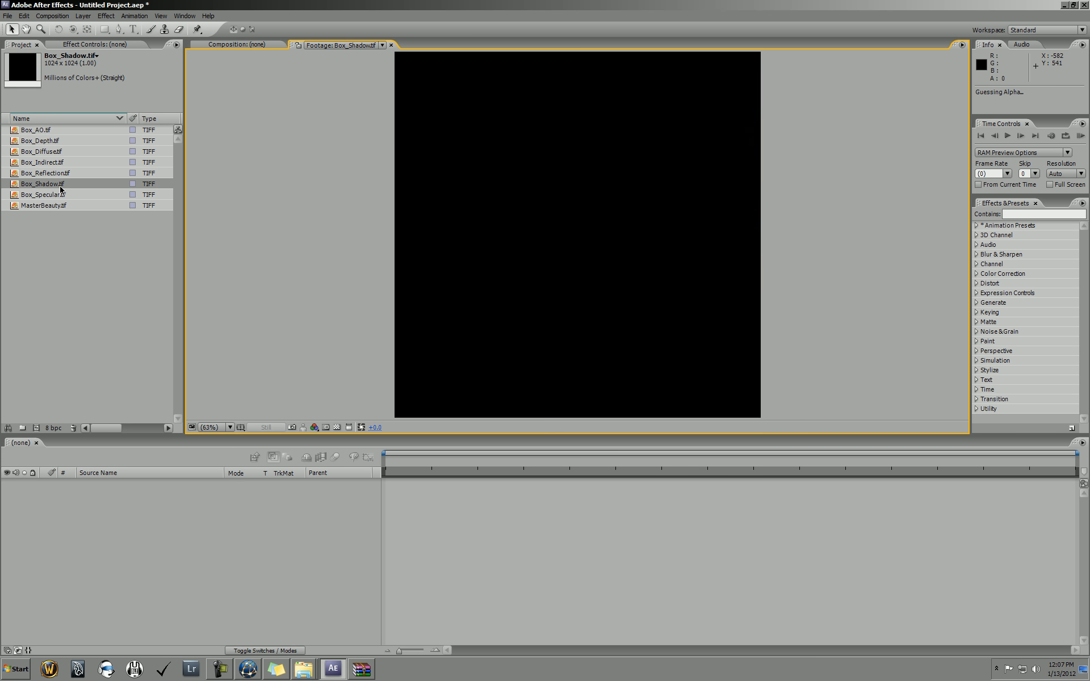
pyautogui.doubleClick(65, 196)
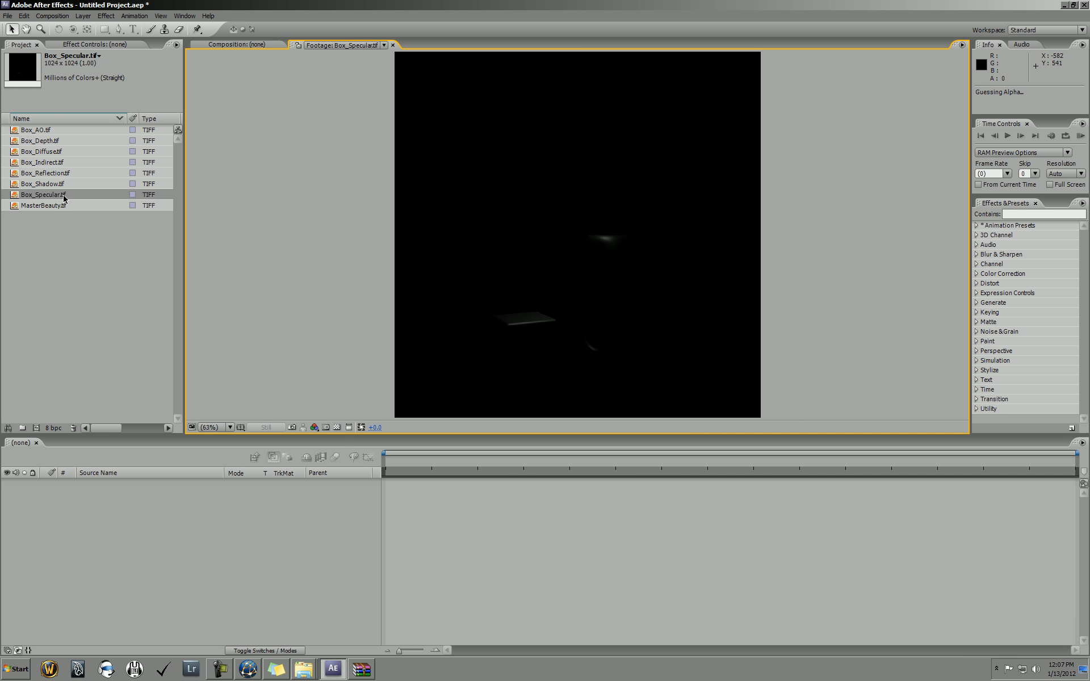
# - Create a single composition from the Box_Diffuse, Box_Indirect, Box_Reflection, Box_Shadow and Box_Specular images, using the dimensions of Box_Specular.tif
pyautogui.click(55, 153)
pyautogui.moveTo(57, 199); pyautogui.dragTo(39, 432)
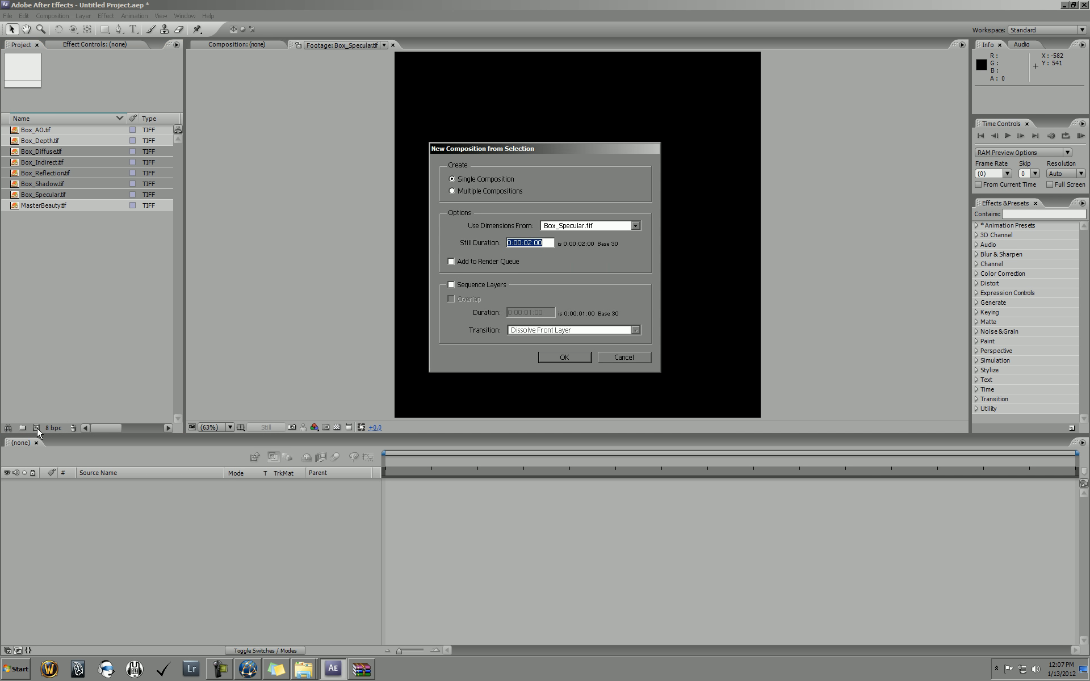
pyautogui.click(565, 359)
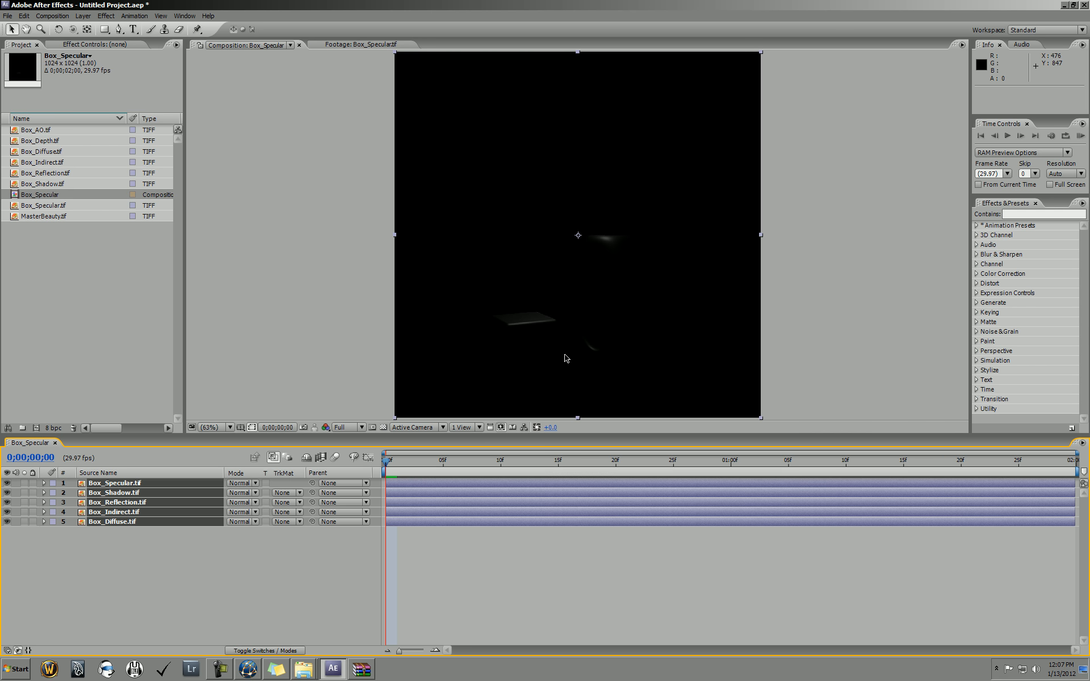
# - Move the Box_Shadow.tif layer above Box_Specular.tif, to the top of the composition's layer stack
pyautogui.click(128, 539)
pyautogui.click(135, 486)
pyautogui.click(127, 529)
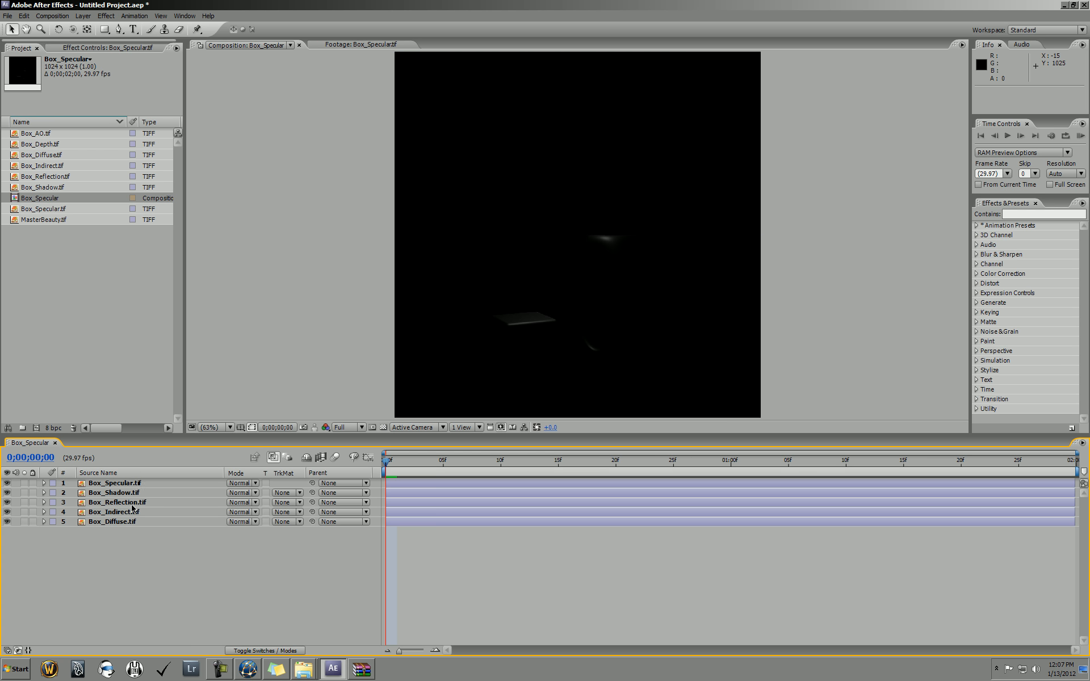
pyautogui.click(128, 502)
pyautogui.moveTo(130, 493); pyautogui.dragTo(138, 484)
pyautogui.click(134, 493)
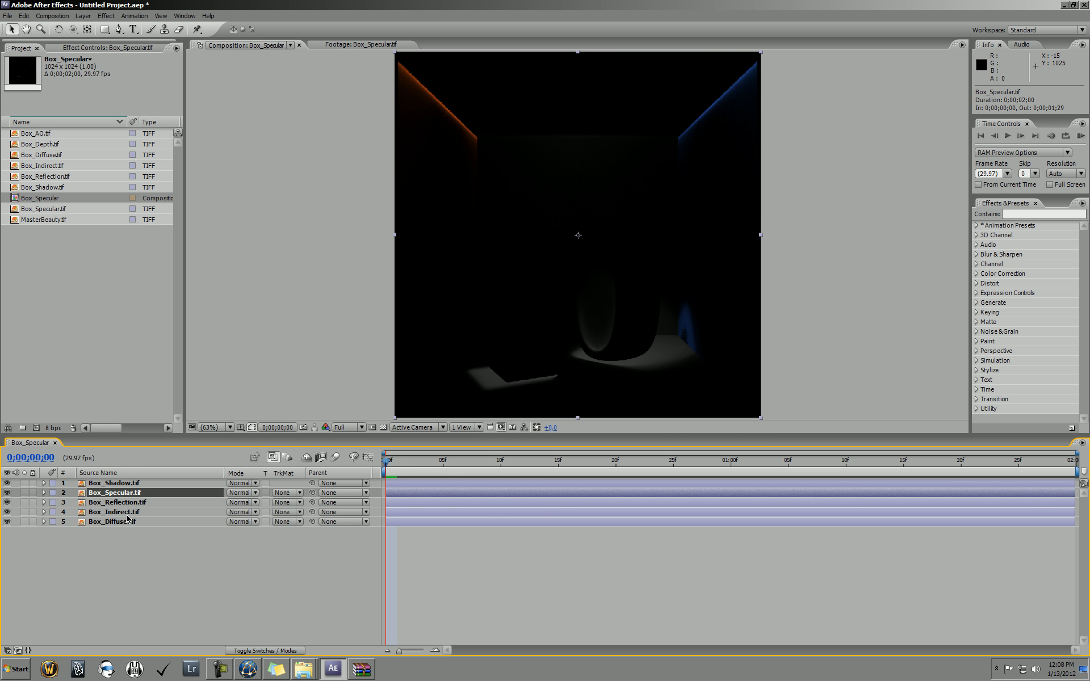
# - Hide the indirect, reflection, specular and shadow layers, leaving only Box_Diffuse.tif visible
pyautogui.click(128, 512)
pyautogui.moveTo(8, 512); pyautogui.dragTo(7, 484)
pyautogui.click(95, 536)
pyautogui.click(116, 522)
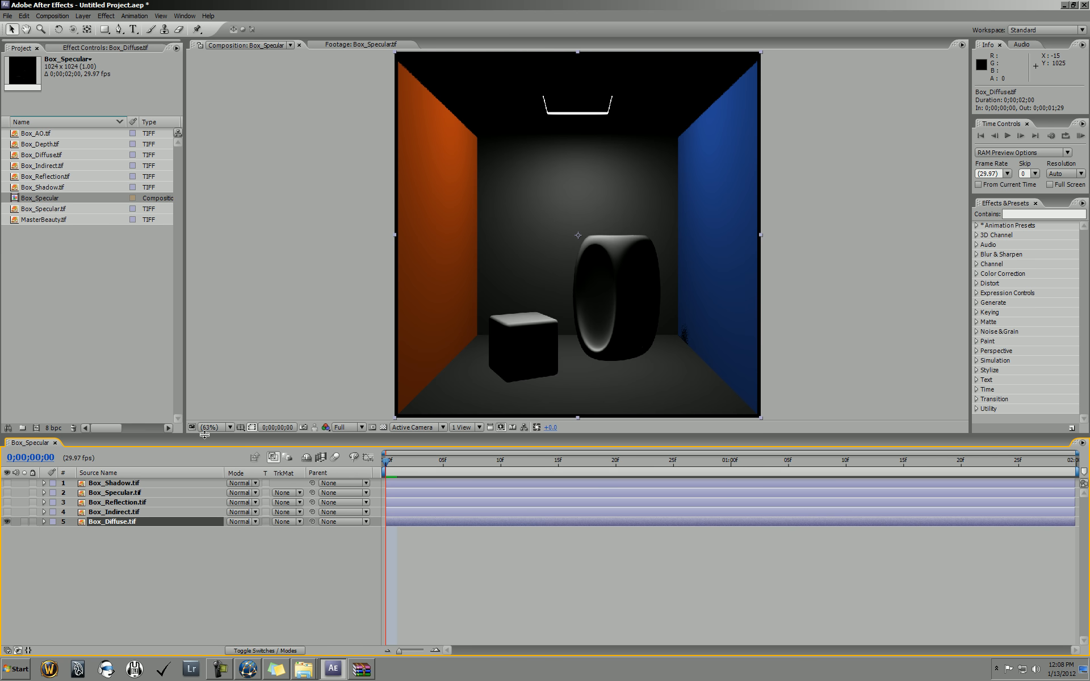
# - Widen the blending mode column of the timeline's layer list
pyautogui.click(254, 651)
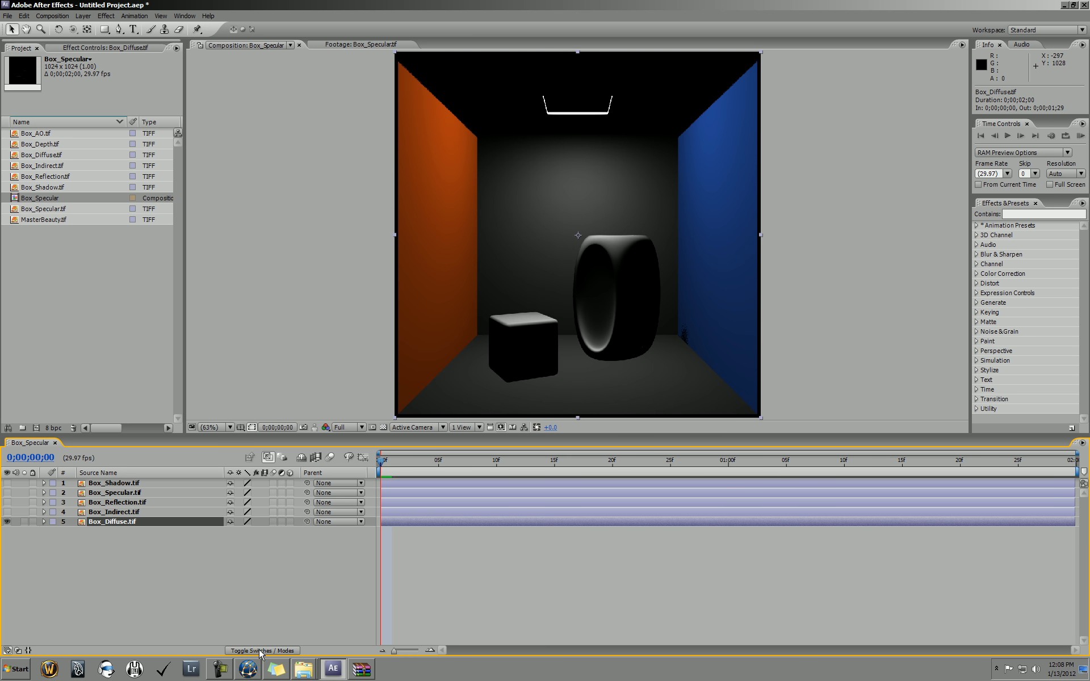
pyautogui.click(262, 652)
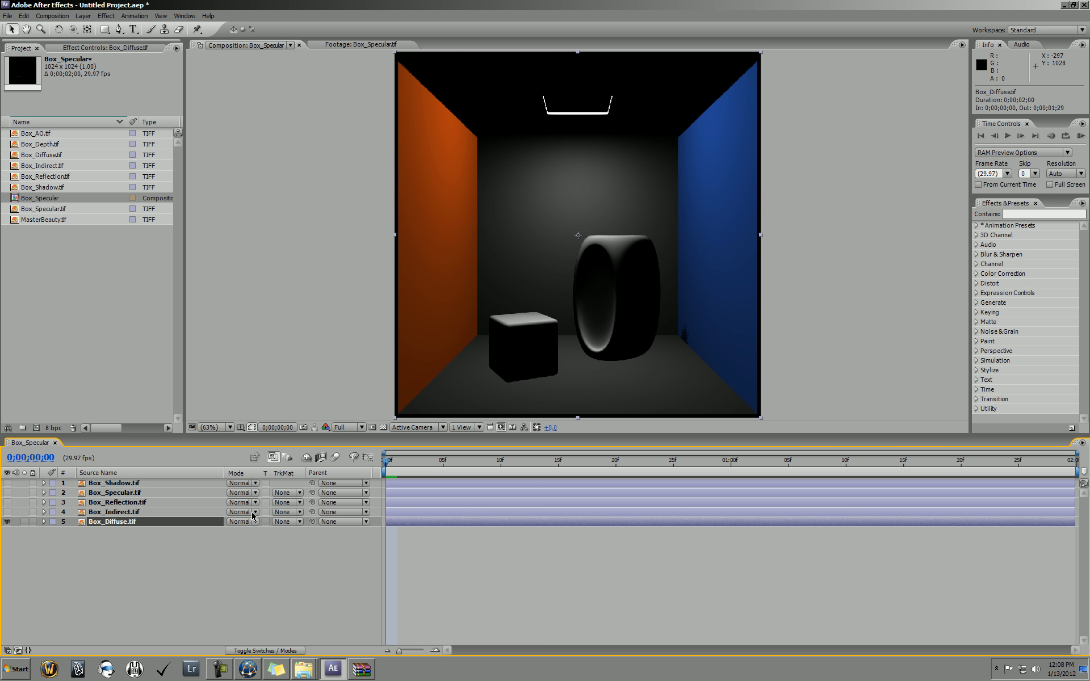
pyautogui.moveTo(308, 476); pyautogui.dragTo(344, 476)
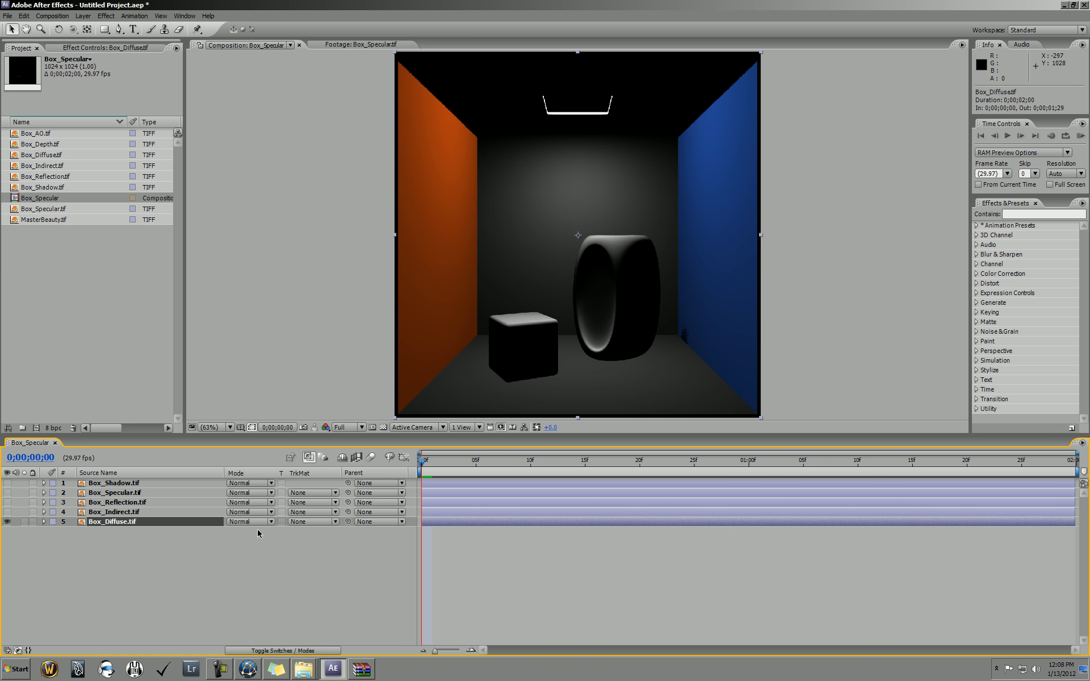
# - Show the Box_Indirect.tif layer with its blending mode set to Add, and toggle its visibility to compare the effect
pyautogui.click(107, 513)
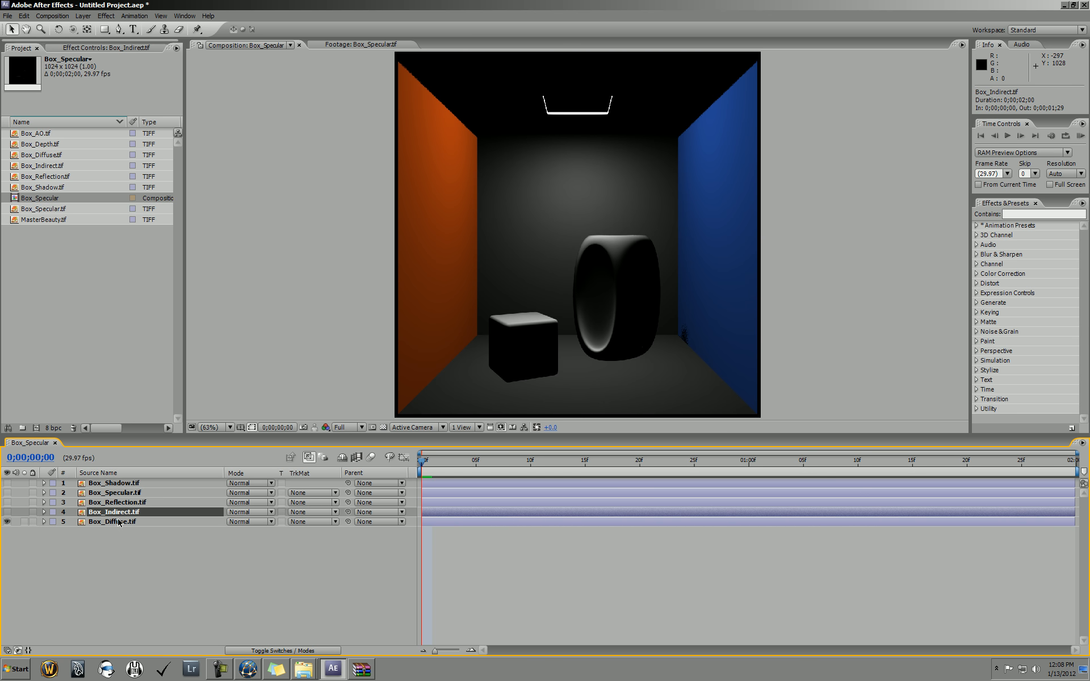
pyautogui.click(6, 512)
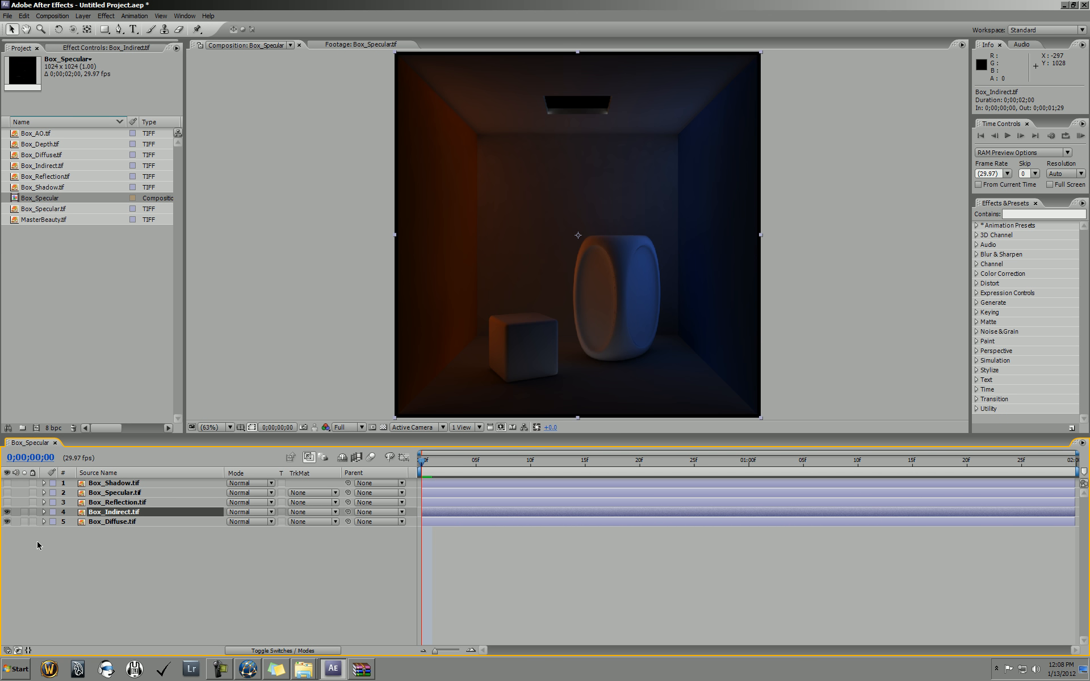
pyautogui.click(241, 514)
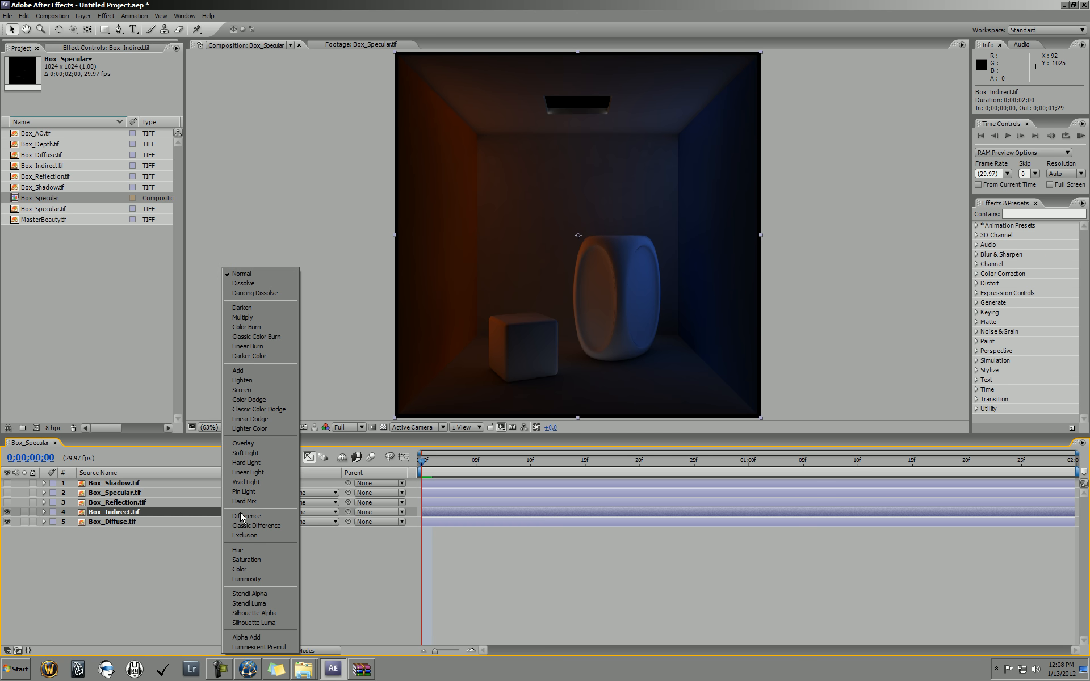
pyautogui.click(252, 372)
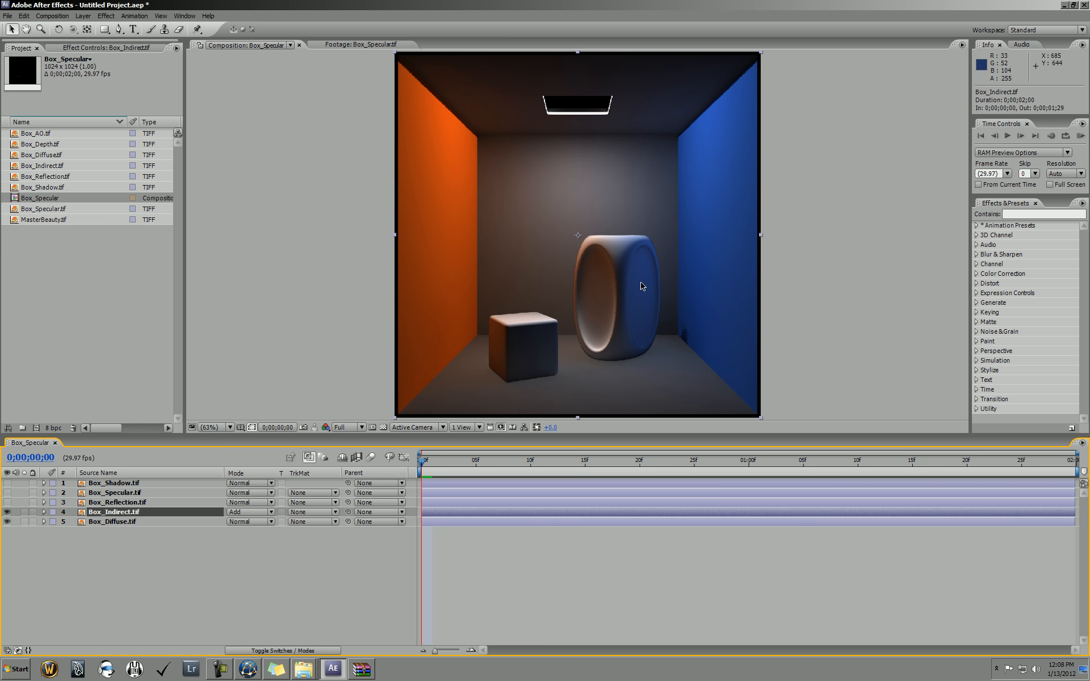
pyautogui.click(8, 513)
pyautogui.click(8, 513)
pyautogui.click(8, 513)
pyautogui.click(8, 513)
pyautogui.click(8, 514)
# - Show the Box_Reflection.tif layer with its blending mode set to Add, and toggle its visibility to compare the effect
pyautogui.click(130, 504)
pyautogui.click(6, 503)
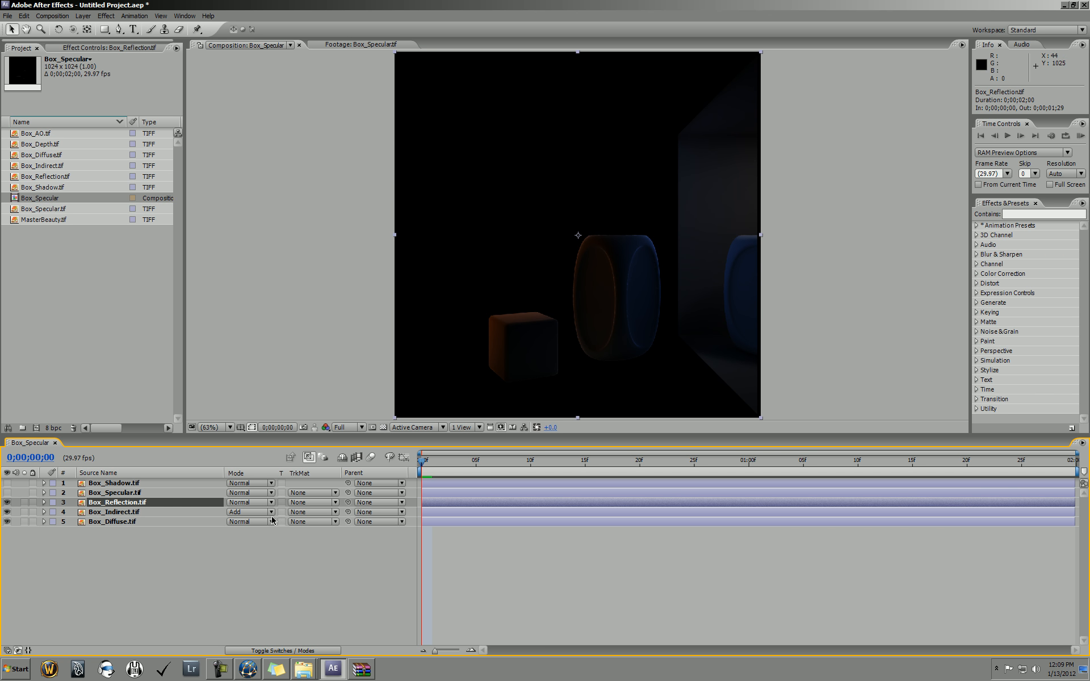
pyautogui.click(256, 502)
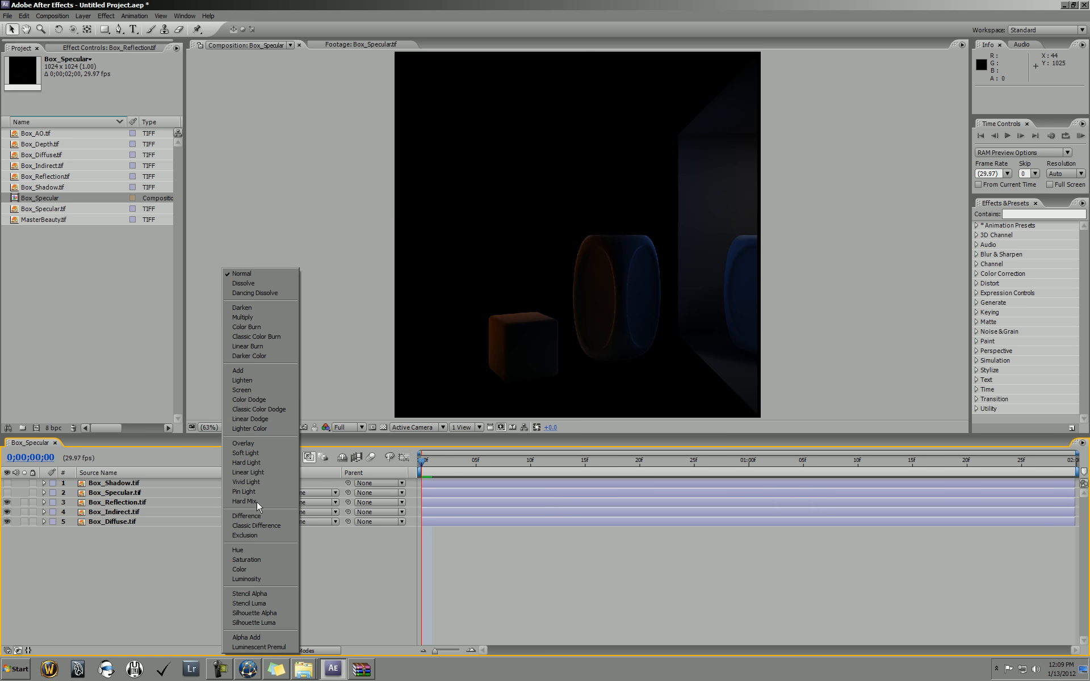
pyautogui.click(240, 372)
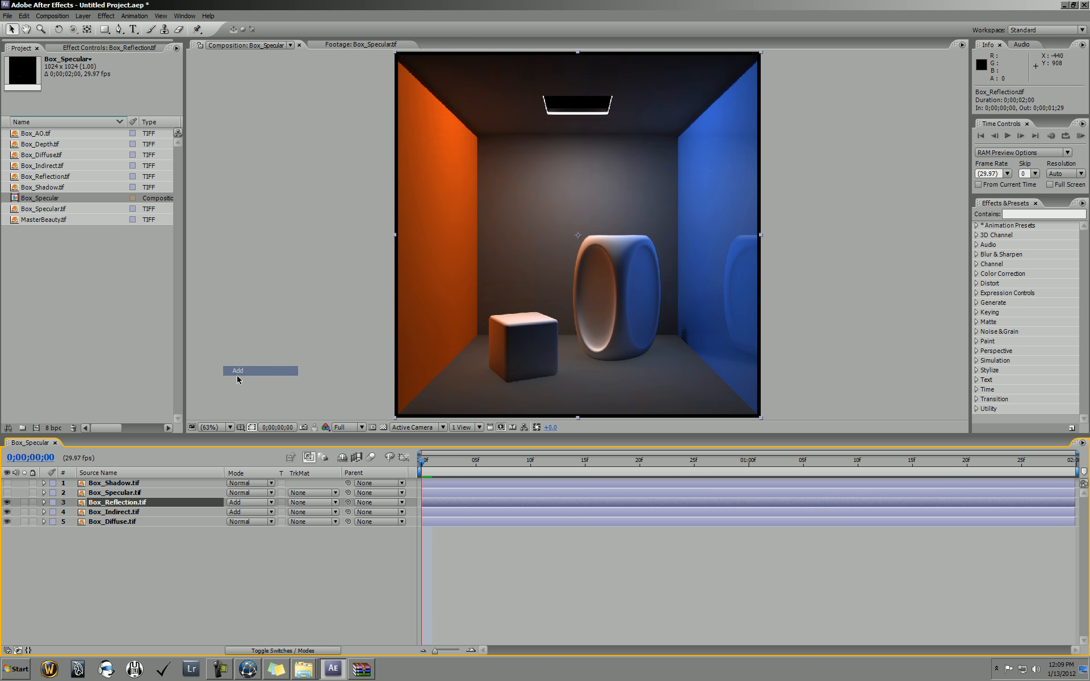
pyautogui.click(8, 503)
pyautogui.click(8, 503)
pyautogui.click(8, 504)
pyautogui.click(8, 503)
# - Show the Box_Specular.tif layer with its blending mode set to Add, and toggle its visibility to compare the effect
pyautogui.click(102, 498)
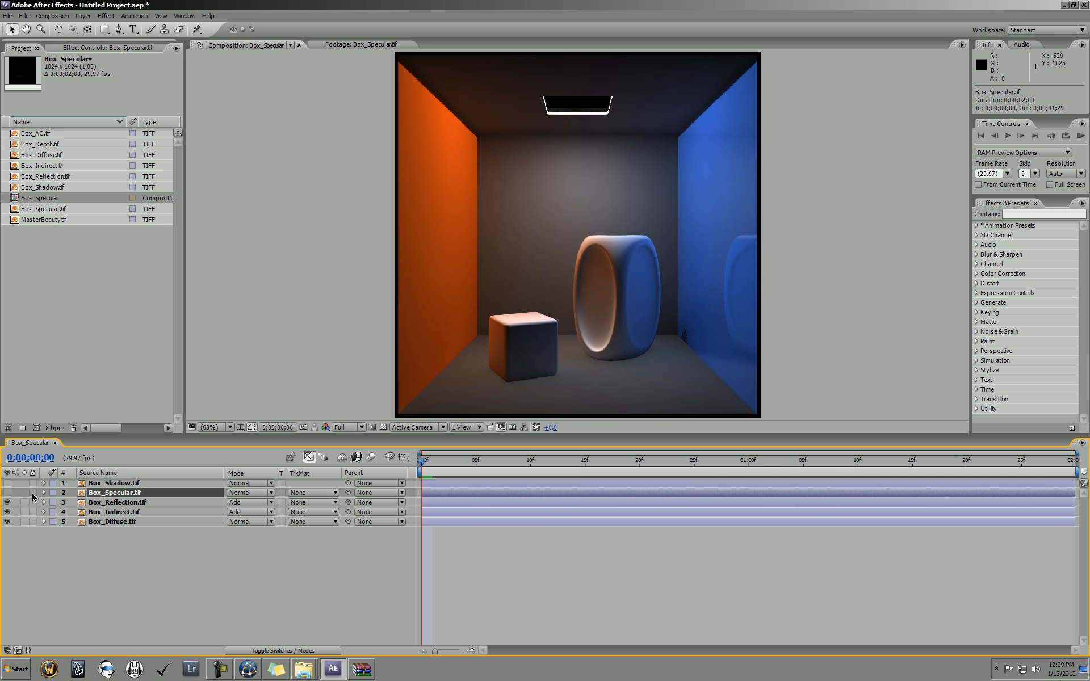
pyautogui.click(7, 493)
pyautogui.click(250, 492)
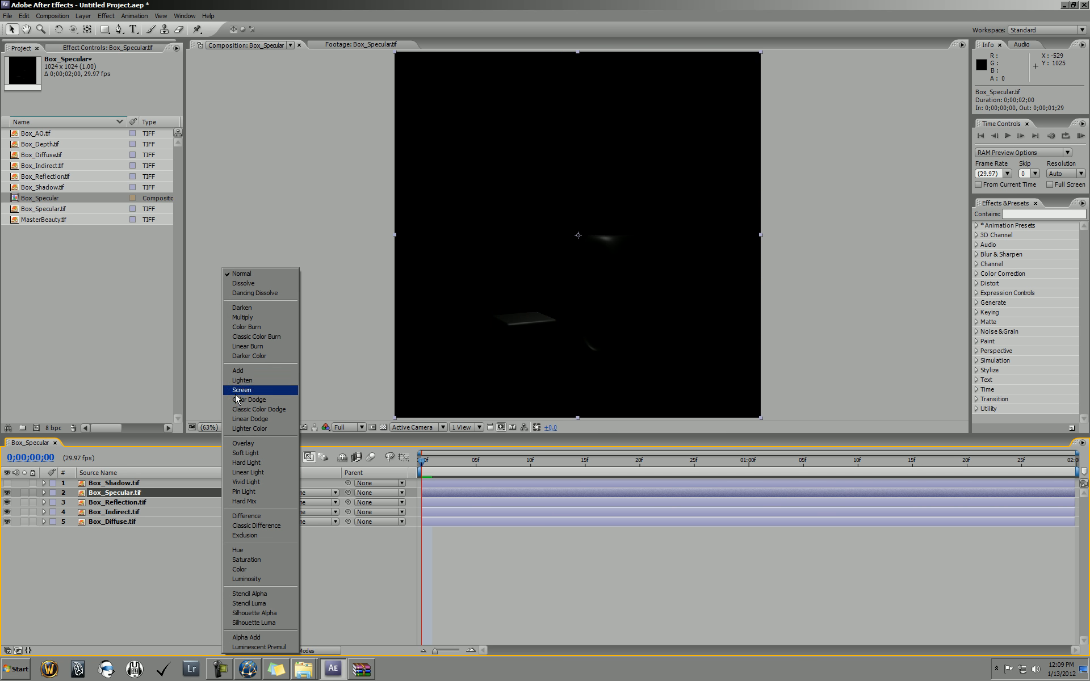
pyautogui.click(253, 375)
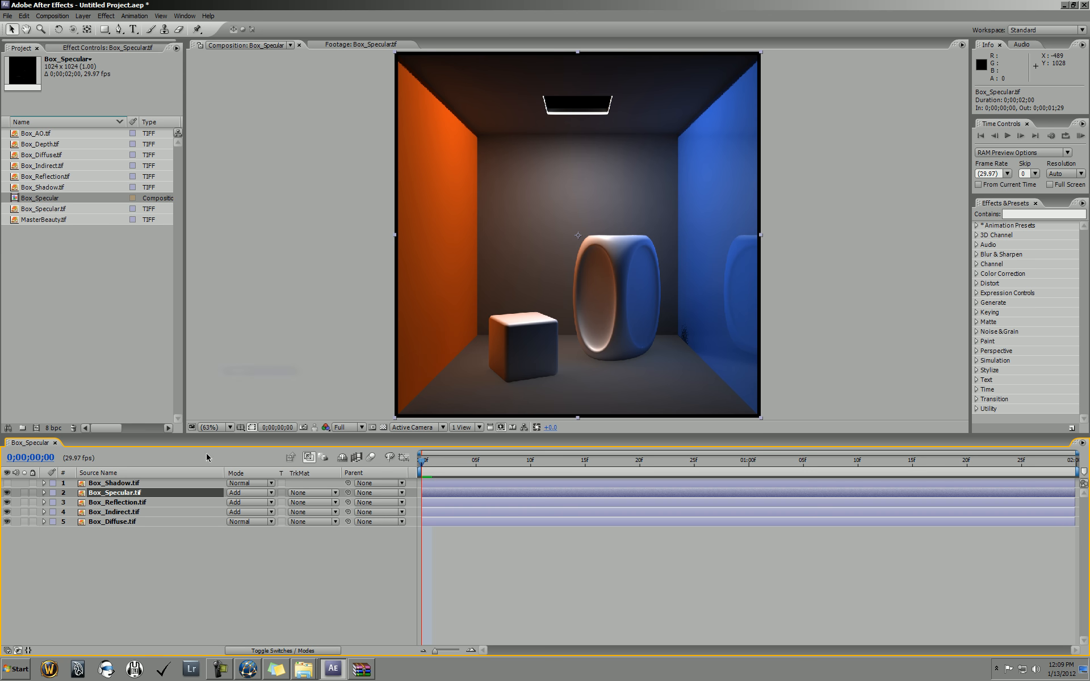
pyautogui.click(7, 494)
pyautogui.click(6, 494)
# - Show the Box_Shadow.tif layer and set its blending mode to Difference
pyautogui.click(135, 487)
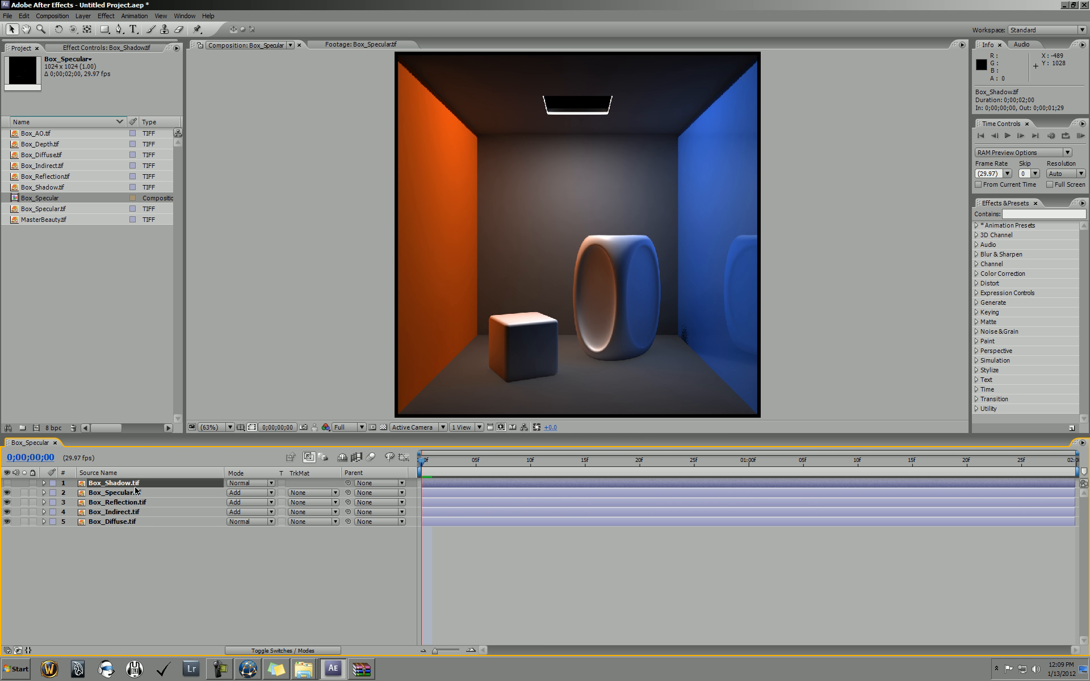
pyautogui.click(8, 483)
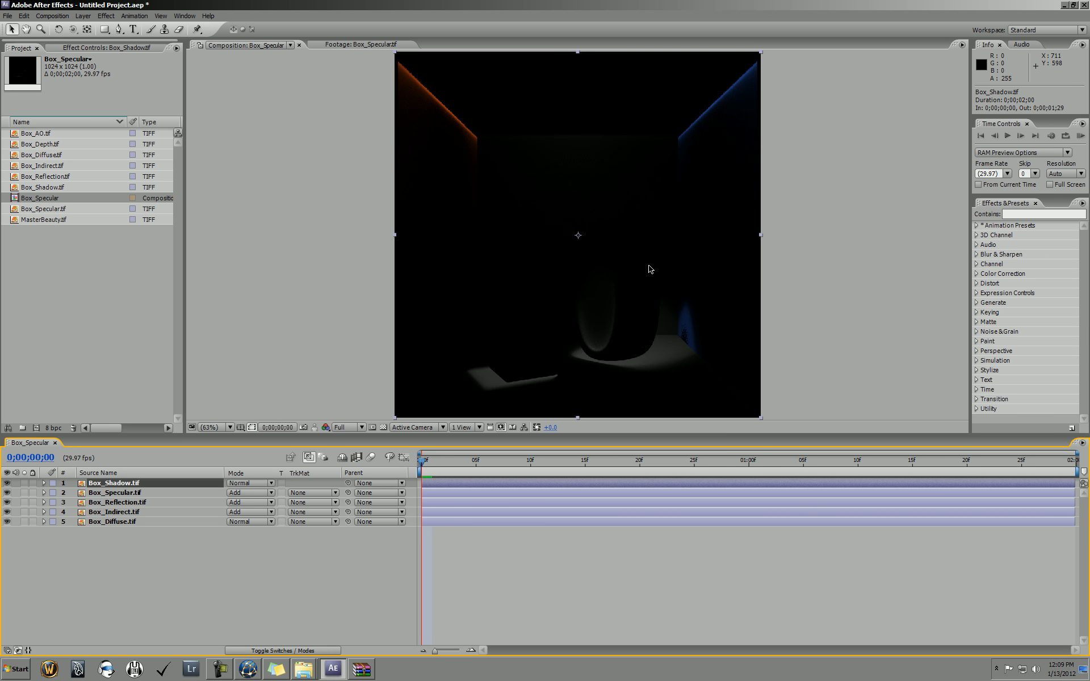
pyautogui.click(242, 484)
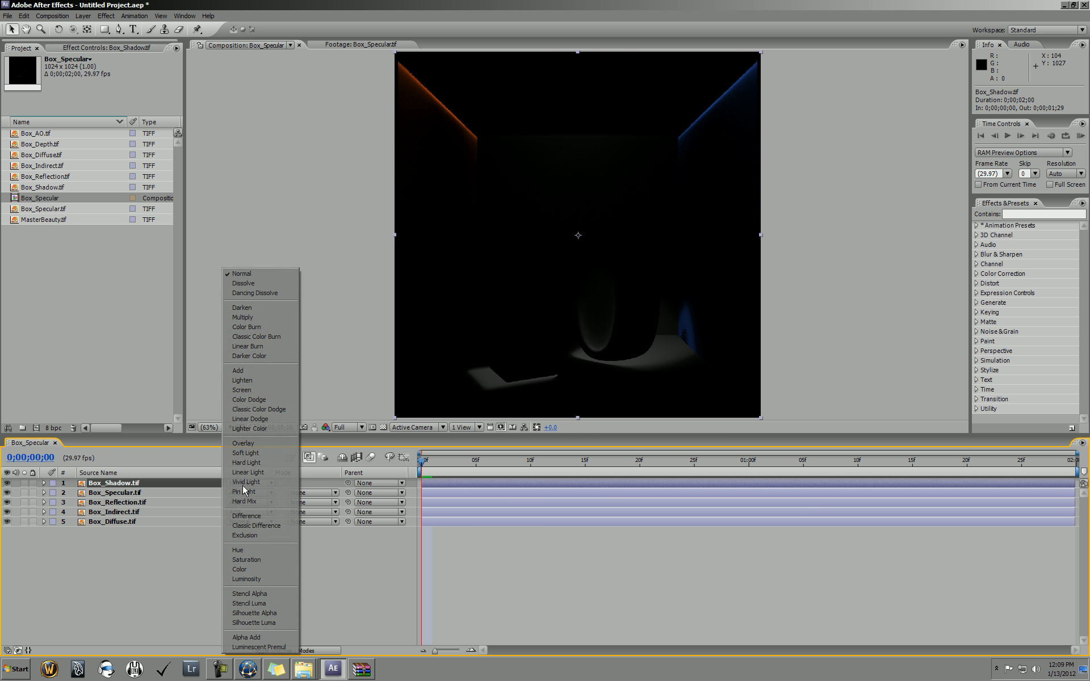
pyautogui.click(256, 517)
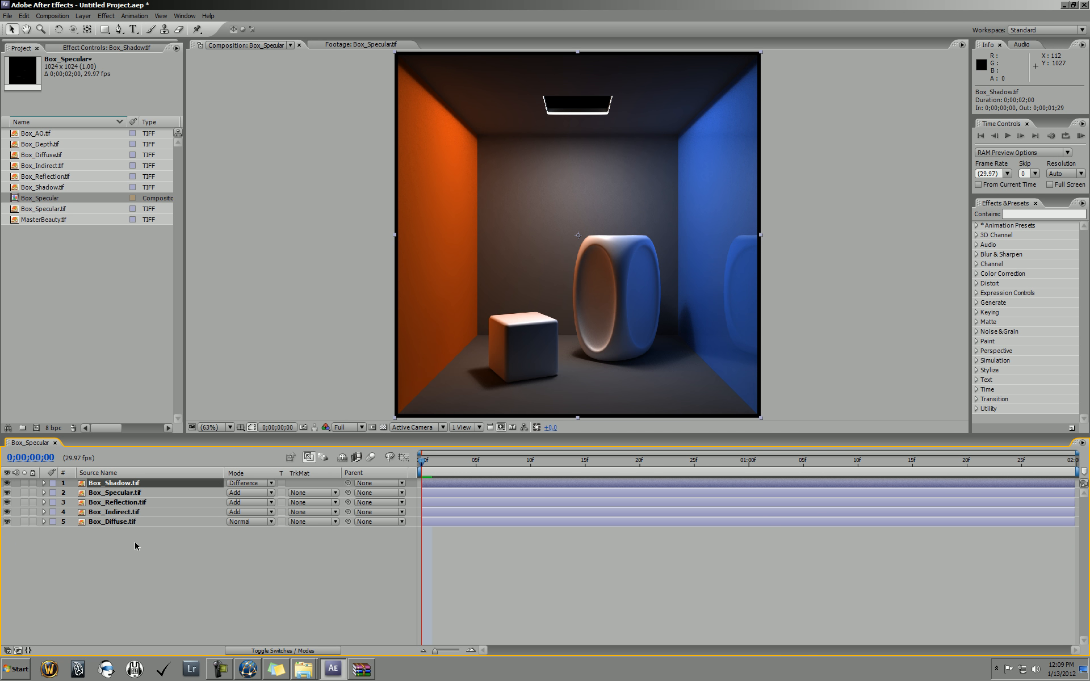
# - Deselect the layers and view the MasterBeauty.tif footage for comparison with the composite
pyautogui.click(127, 554)
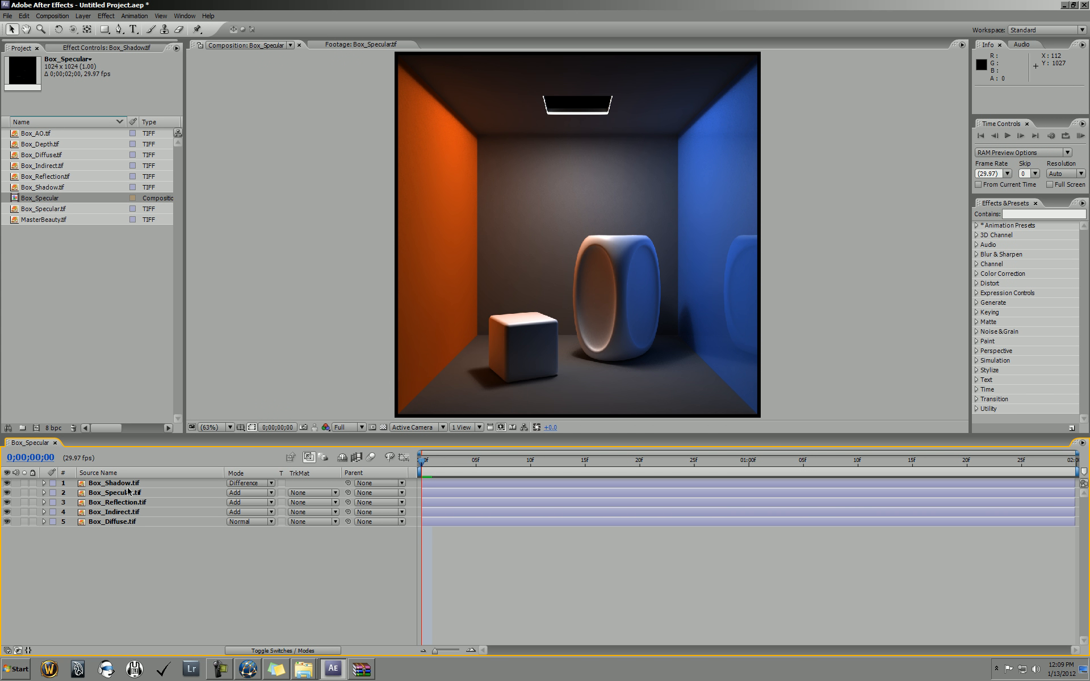
pyautogui.doubleClick(59, 223)
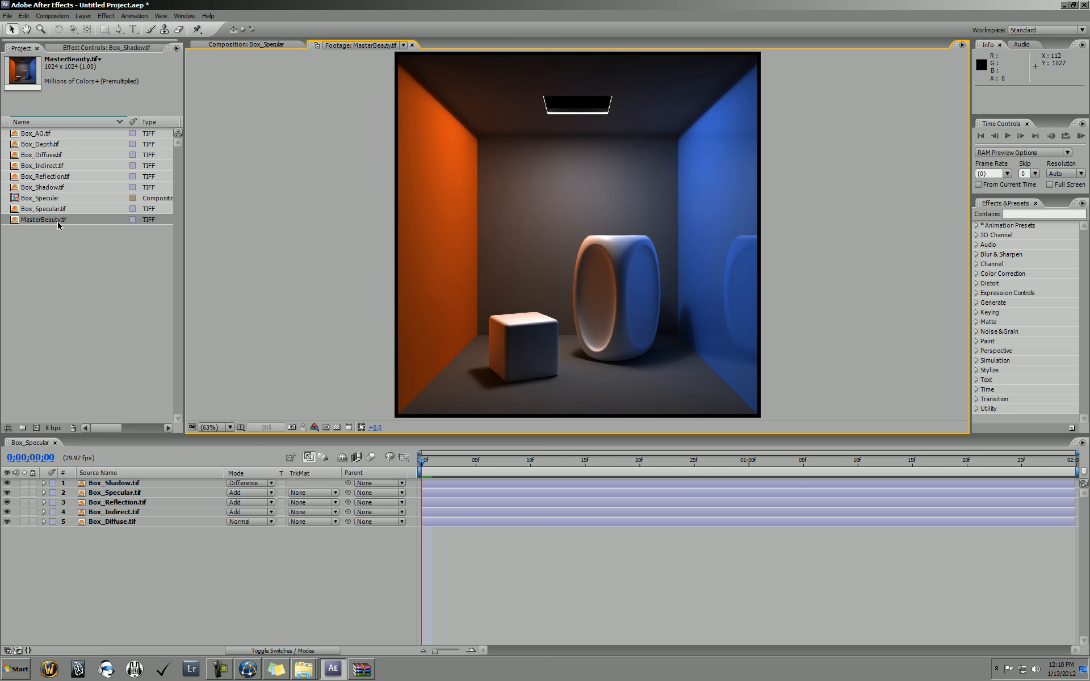
# - Compare the layered composite with the MasterBeauty.tif footage by switching repeatedly between the two views
pyautogui.click(274, 42)
pyautogui.click(341, 45)
pyautogui.click(273, 47)
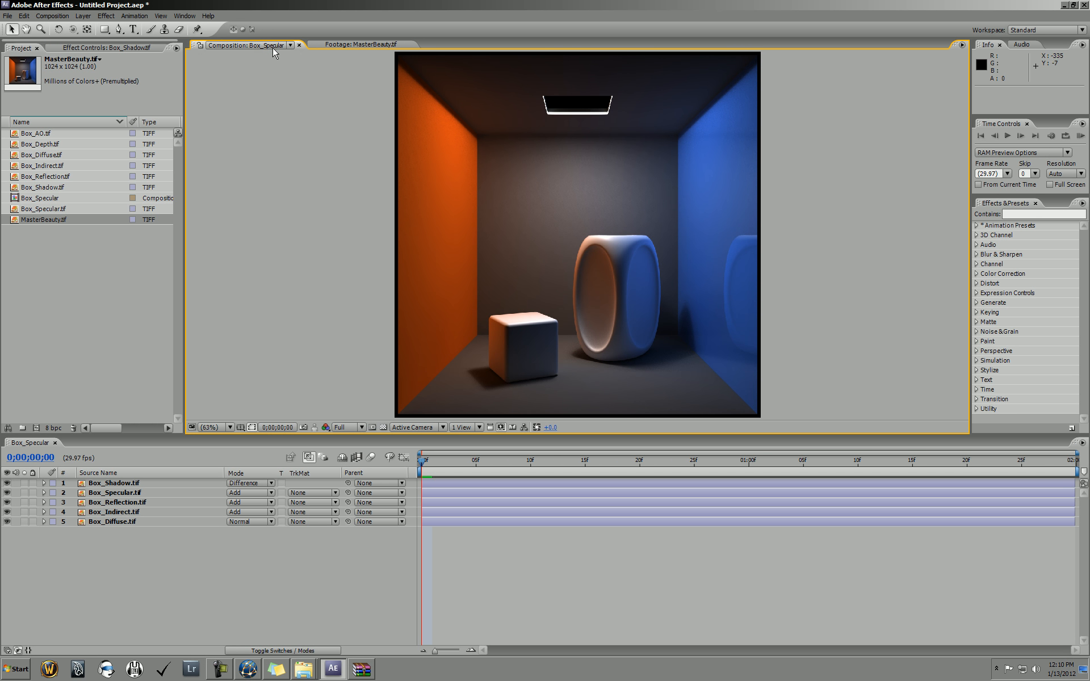
pyautogui.click(335, 45)
pyautogui.click(260, 43)
pyautogui.click(368, 43)
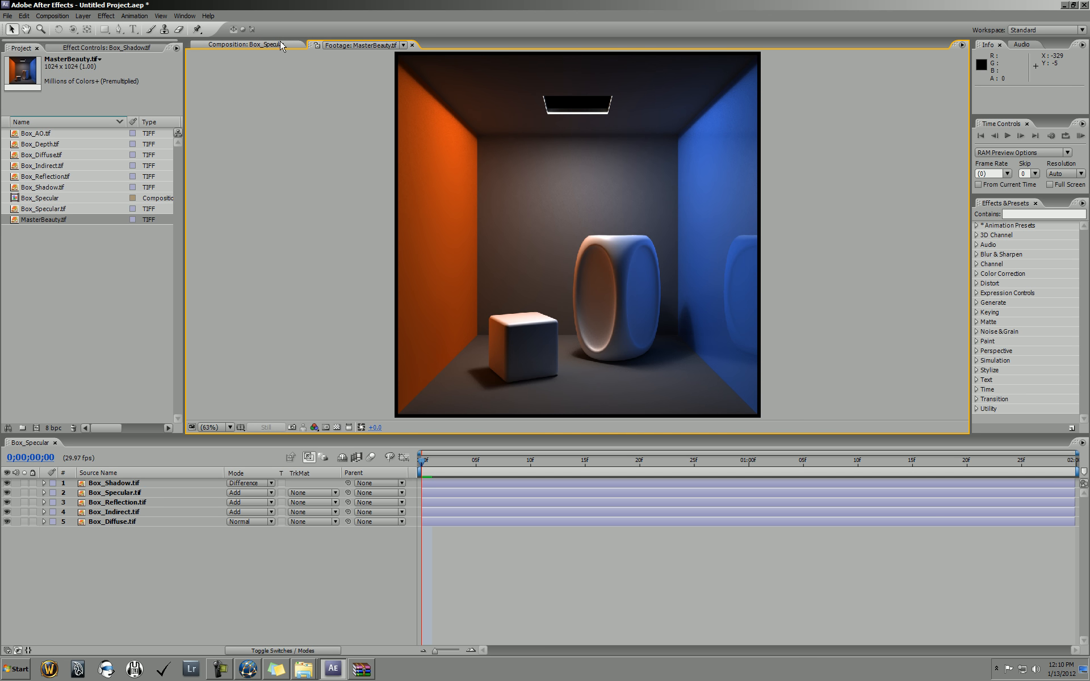
pyautogui.click(250, 45)
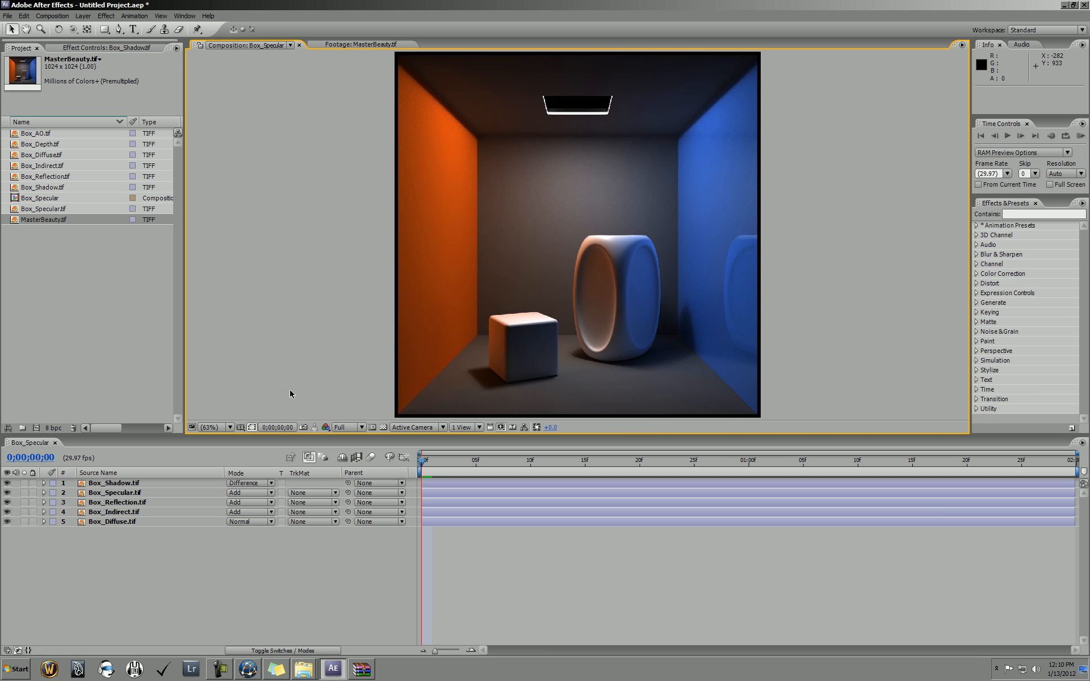
# - Apply the Tint color correction effect to the Box_Specular.tif layer
pyautogui.click(130, 494)
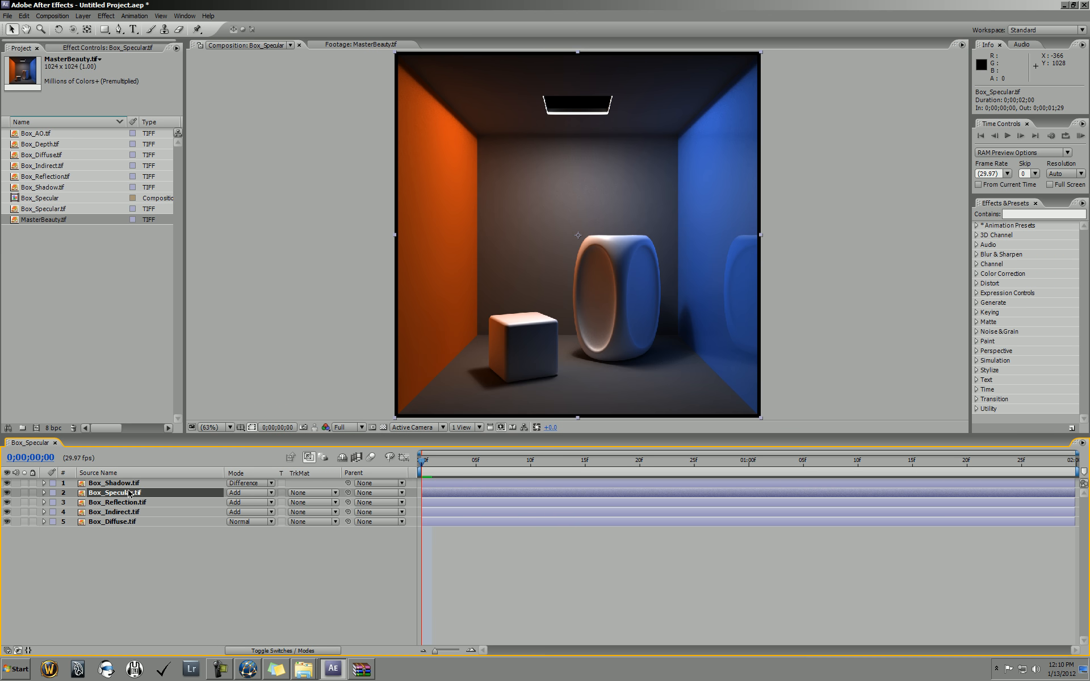
pyautogui.rightClick(122, 493)
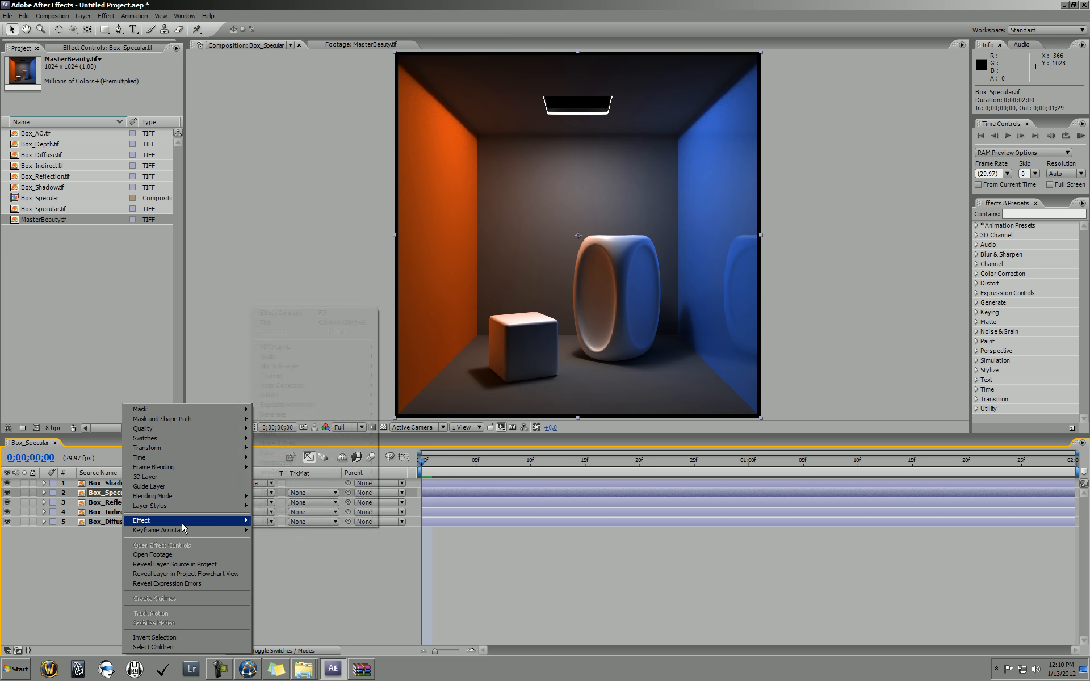
pyautogui.moveTo(182, 521)
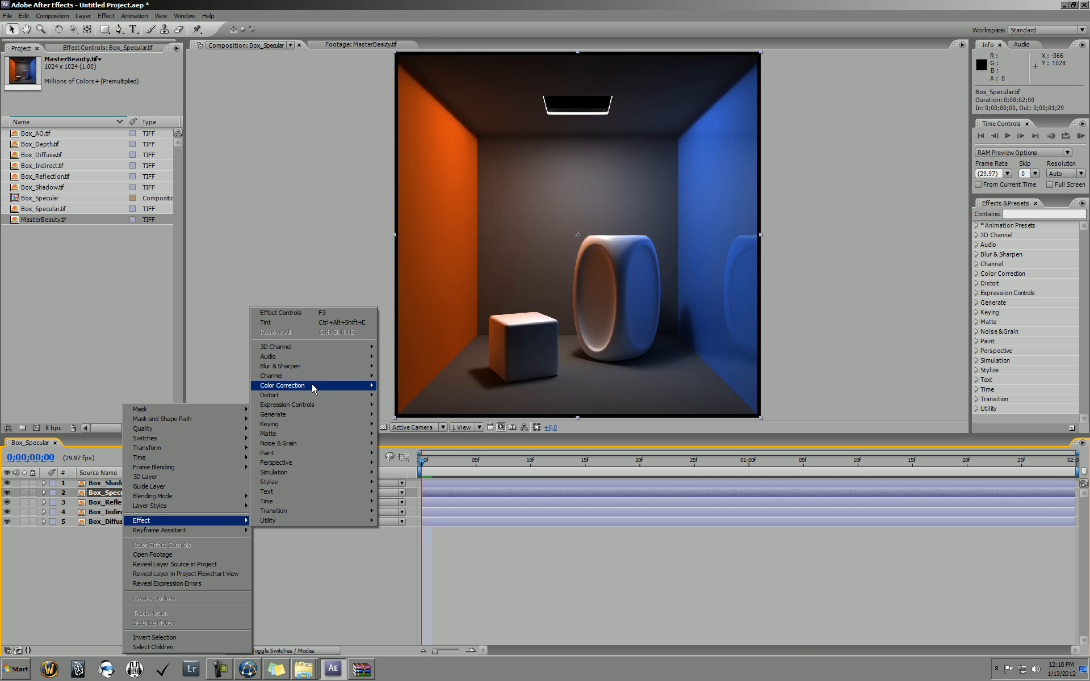
pyautogui.moveTo(312, 383)
pyautogui.click(415, 617)
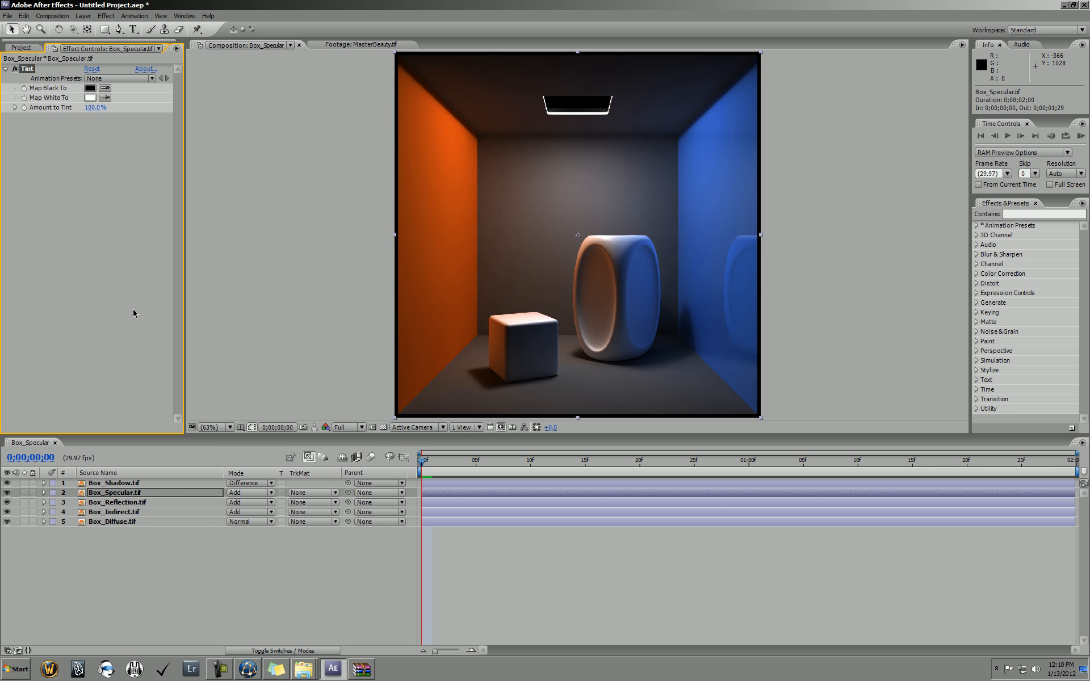
# - Try green 00DF2A as the Tint effect's Map White To color on the specular layer
pyautogui.click(92, 98)
pyautogui.moveTo(528, 334); pyautogui.dragTo(546, 304)
pyautogui.moveTo(624, 245)
pyautogui.mouseDown()
pyautogui.moveTo(368, 275)
pyautogui.moveTo(357, 234)
pyautogui.mouseUp()
pyautogui.moveTo(266, 281)
pyautogui.mouseDown()
pyautogui.moveTo(251, 287)
pyautogui.moveTo(271, 381)
pyautogui.moveTo(309, 329)
pyautogui.moveTo(268, 361)
pyautogui.moveTo(330, 267)
pyautogui.mouseUp()
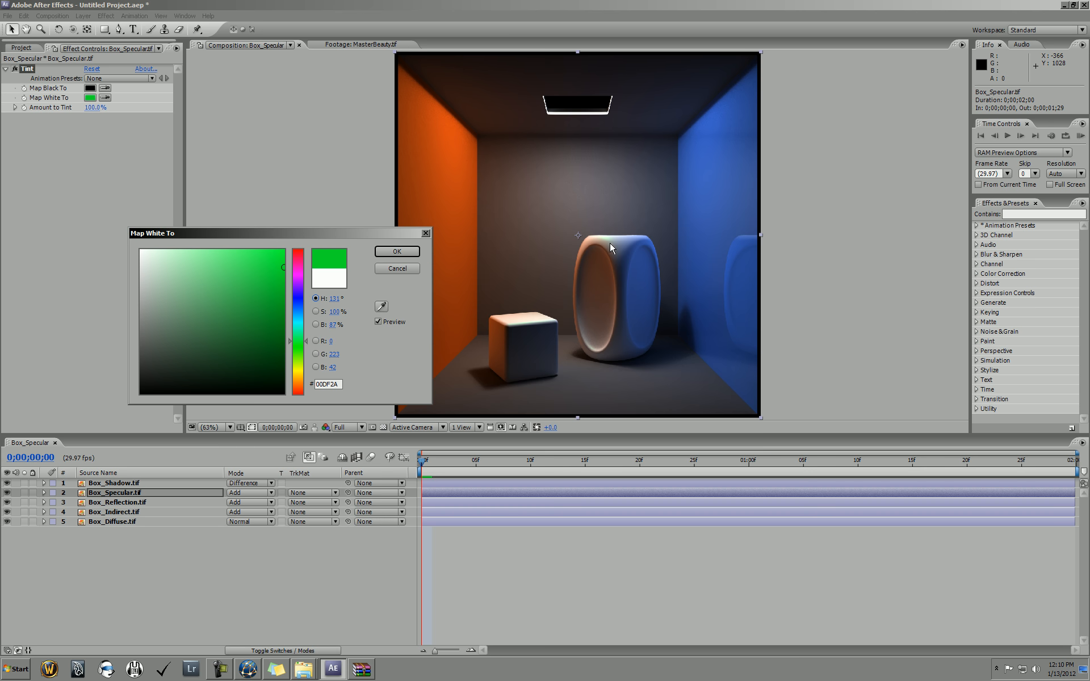
pyautogui.click(413, 267)
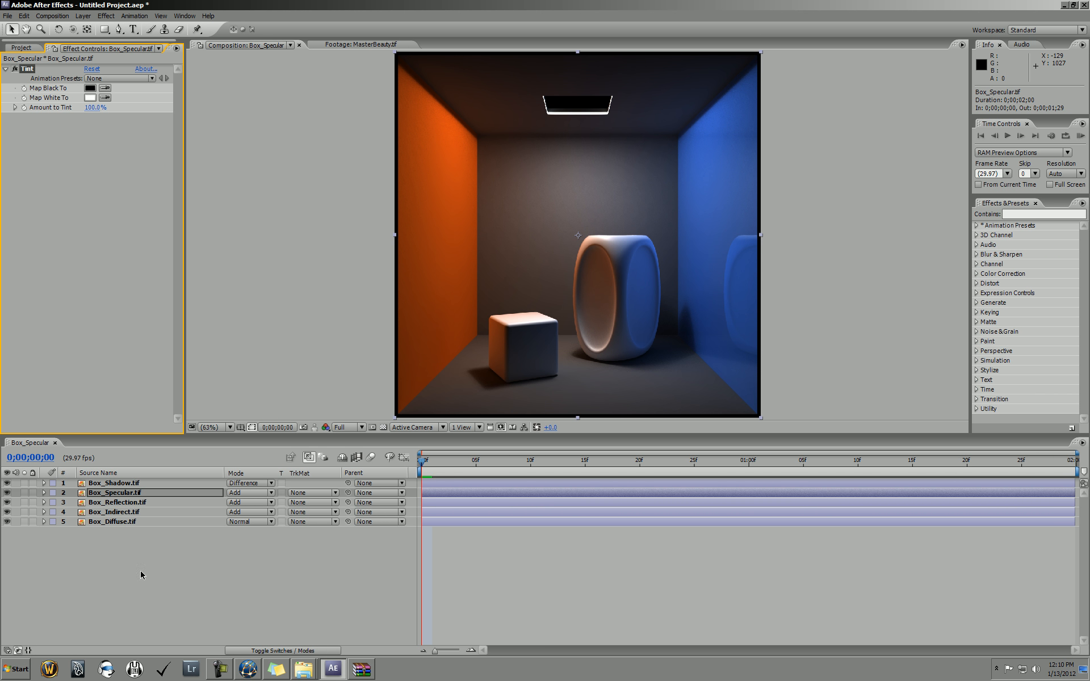
# - Try the Box_Shadow.tif layer's opacity at 50%, and restore it to 100%
pyautogui.click(138, 484)
pyautogui.click(44, 483)
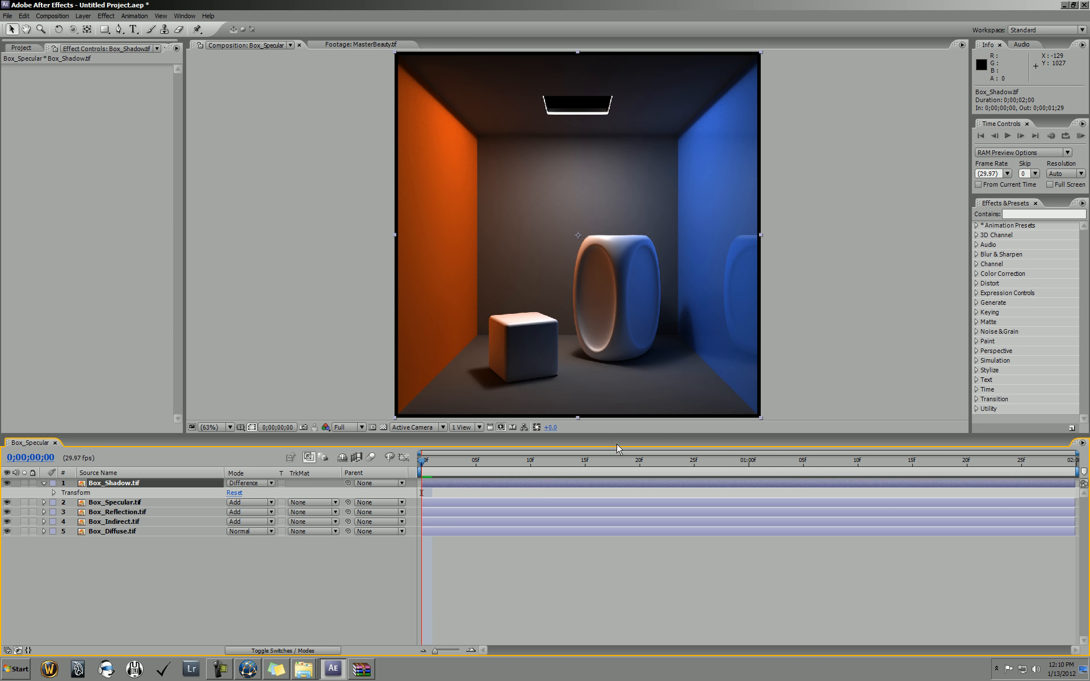
pyautogui.click(54, 493)
pyautogui.click(234, 543)
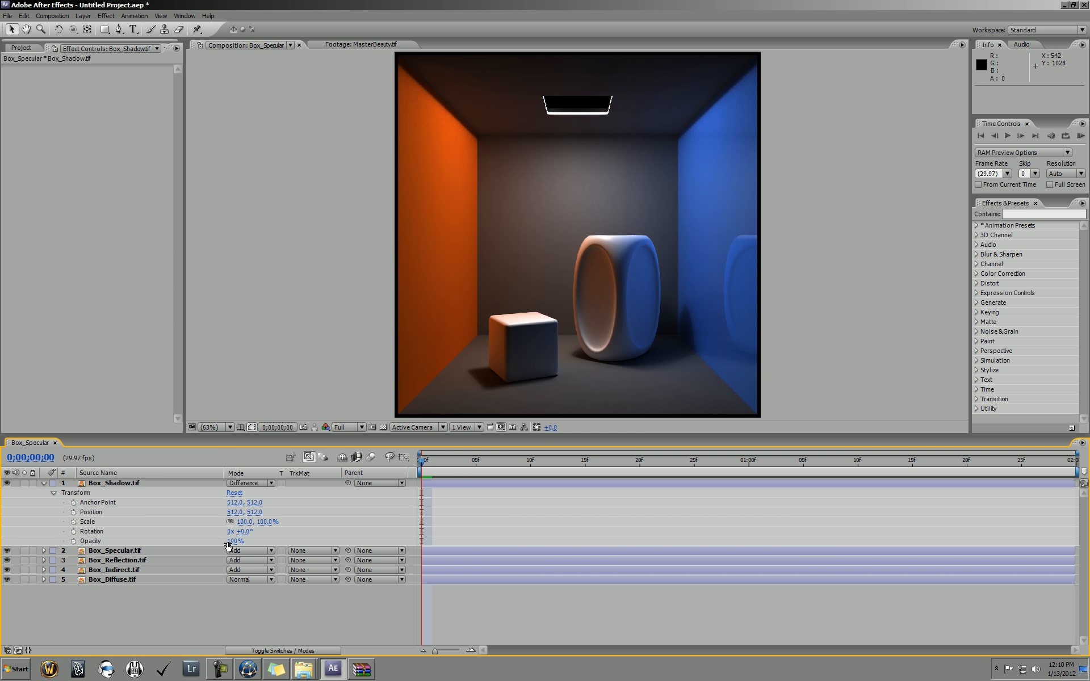
pyautogui.write('50')
pyautogui.press('Return')
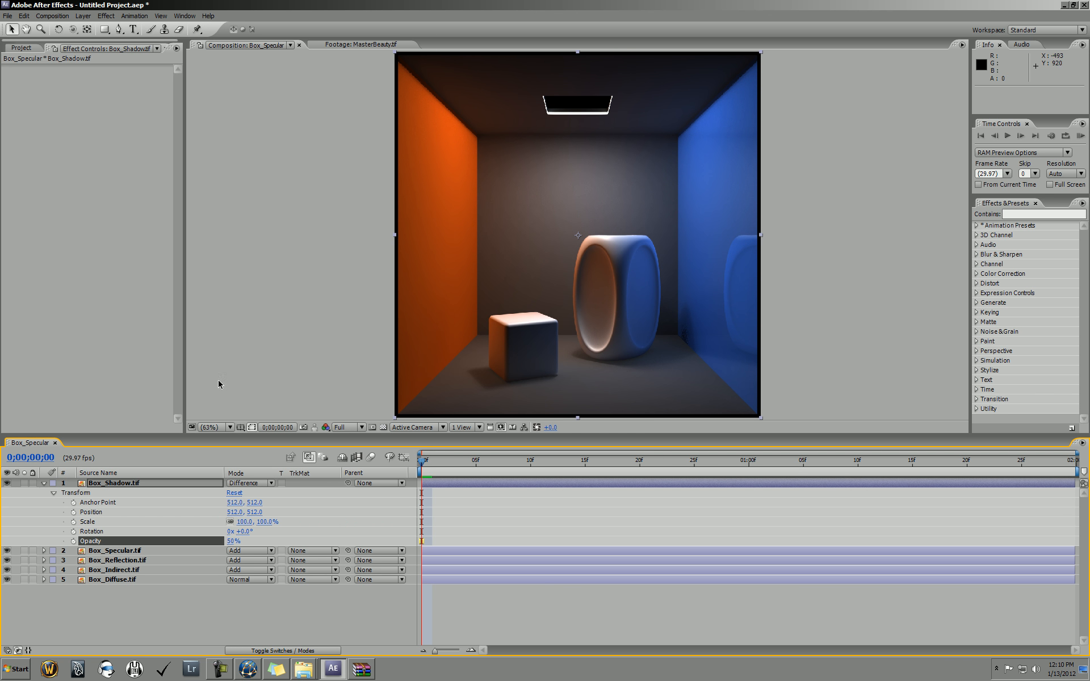
pyautogui.click(233, 541)
pyautogui.write('100')
pyautogui.press('Return')
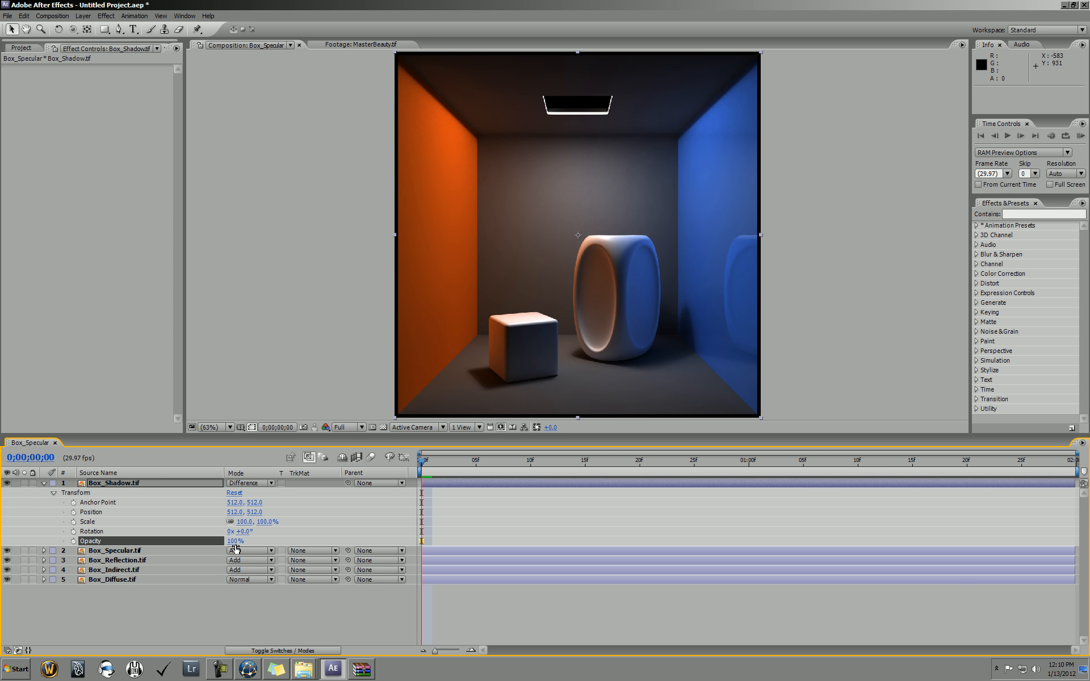
# - Set the Box_Shadow.tif layer's opacity to 75% and collapse its properties
pyautogui.click(234, 542)
pyautogui.write('75')
pyautogui.press('Return')
pyautogui.click(44, 484)
# - Apply a Gaussian Blur effect to the Box_Reflection.tif layer
pyautogui.click(114, 502)
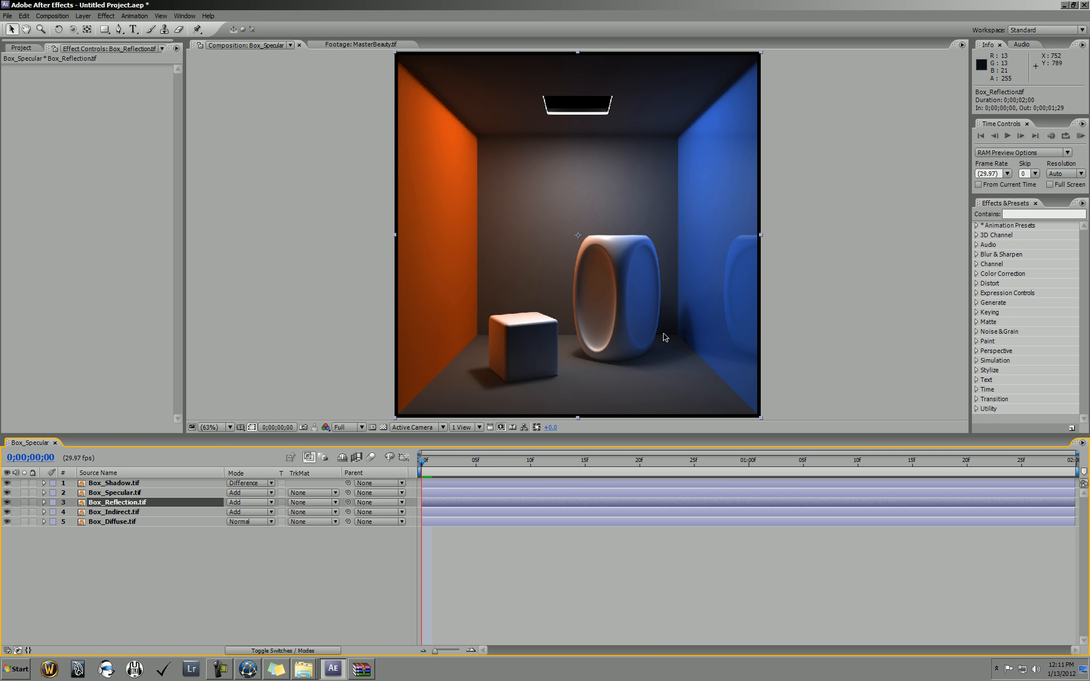
pyautogui.click(43, 502)
pyautogui.rightClick(83, 505)
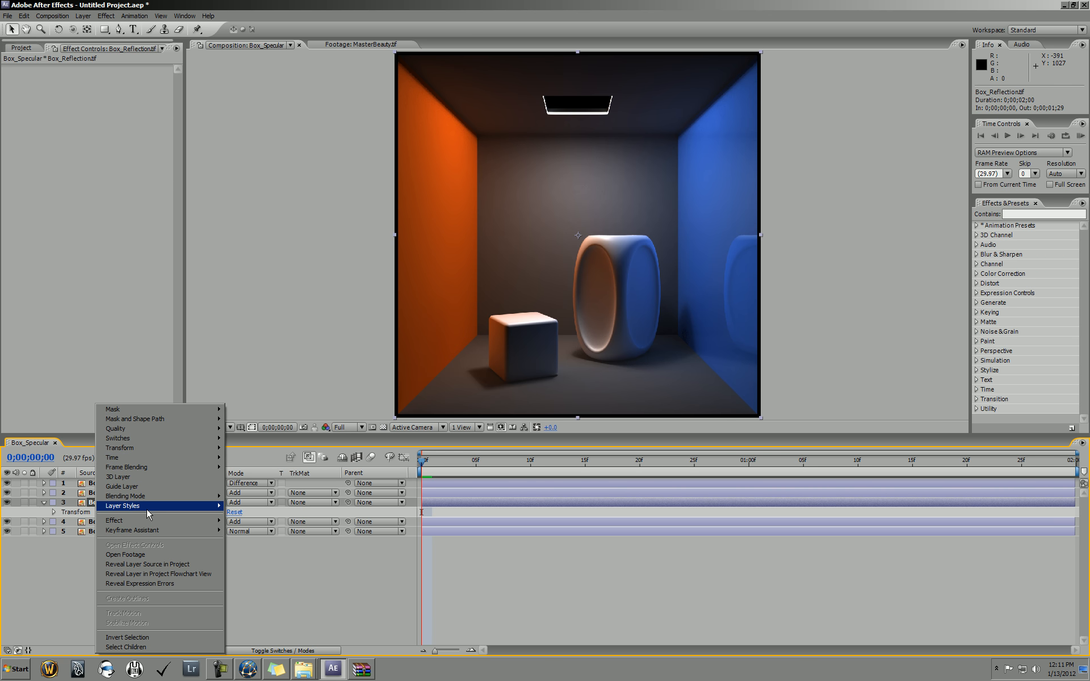
pyautogui.moveTo(146, 519)
pyautogui.moveTo(311, 367)
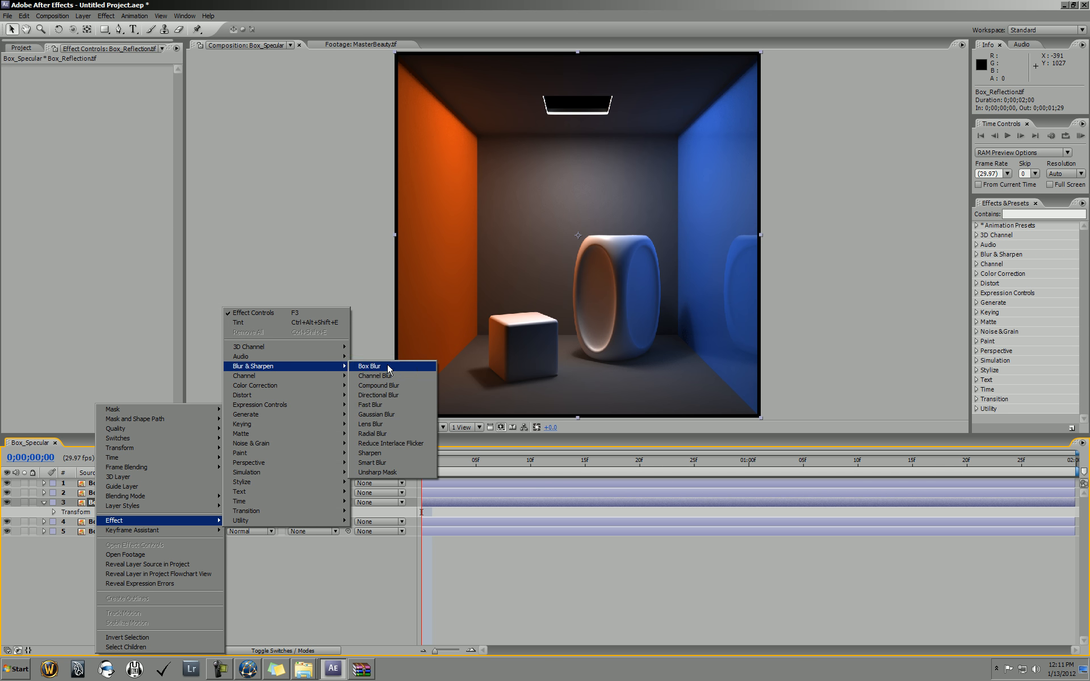
pyautogui.click(404, 417)
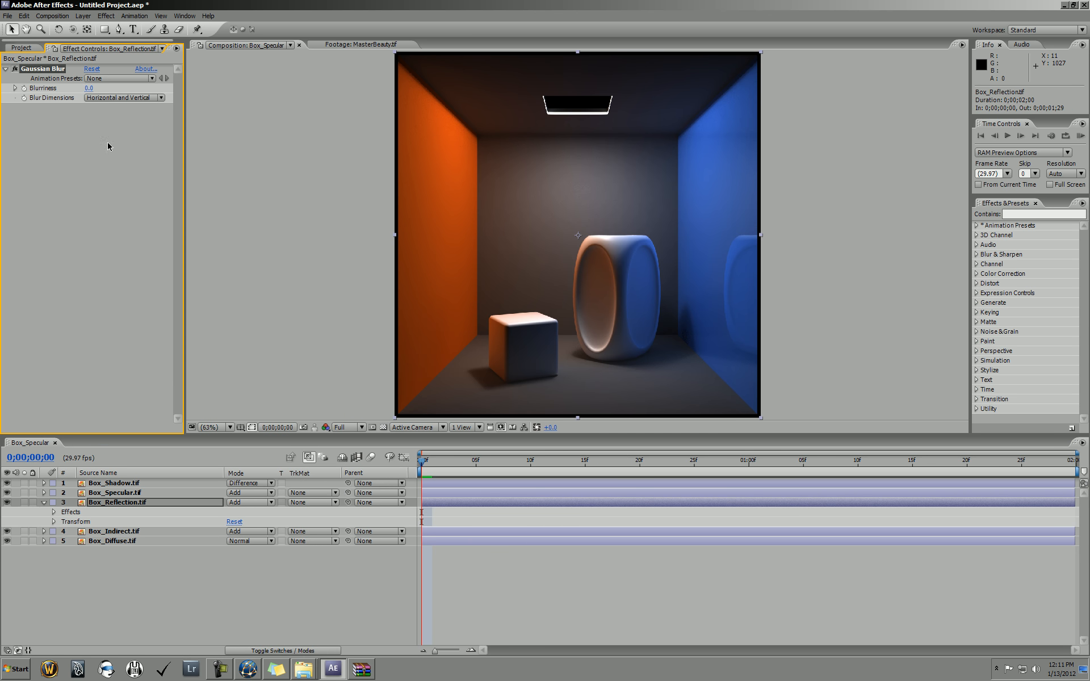
# - Set the reflection layer's Gaussian Blur blurriness to 4.9, switch the effect off, and collapse the layer
pyautogui.moveTo(88, 89); pyautogui.dragTo(109, 86)
pyautogui.click(53, 513)
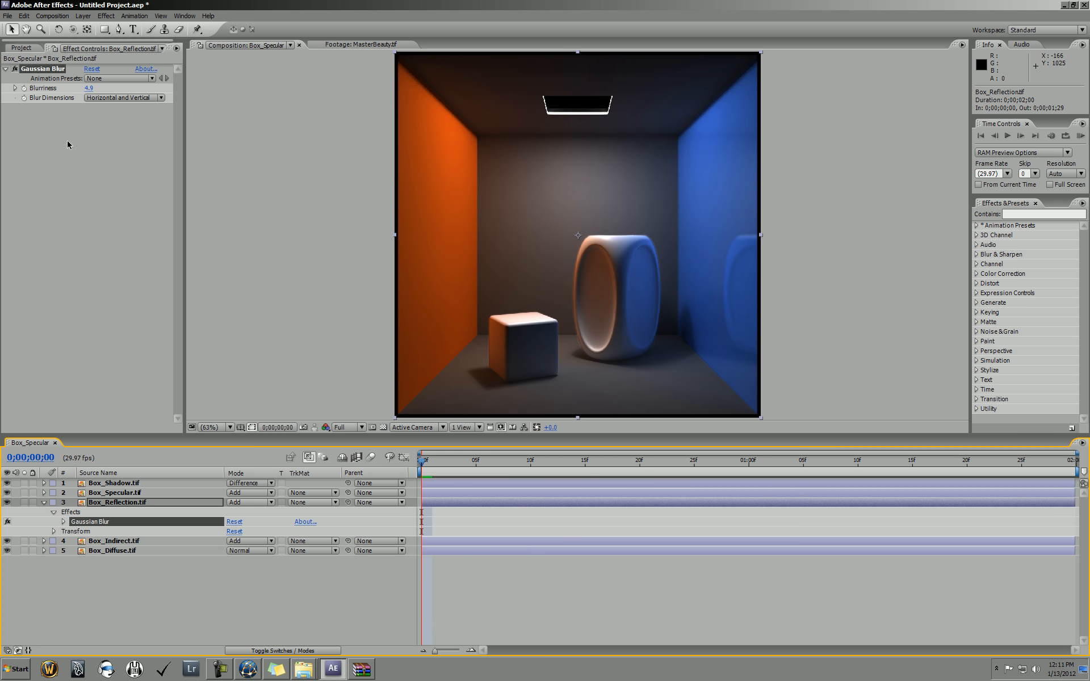
pyautogui.click(17, 70)
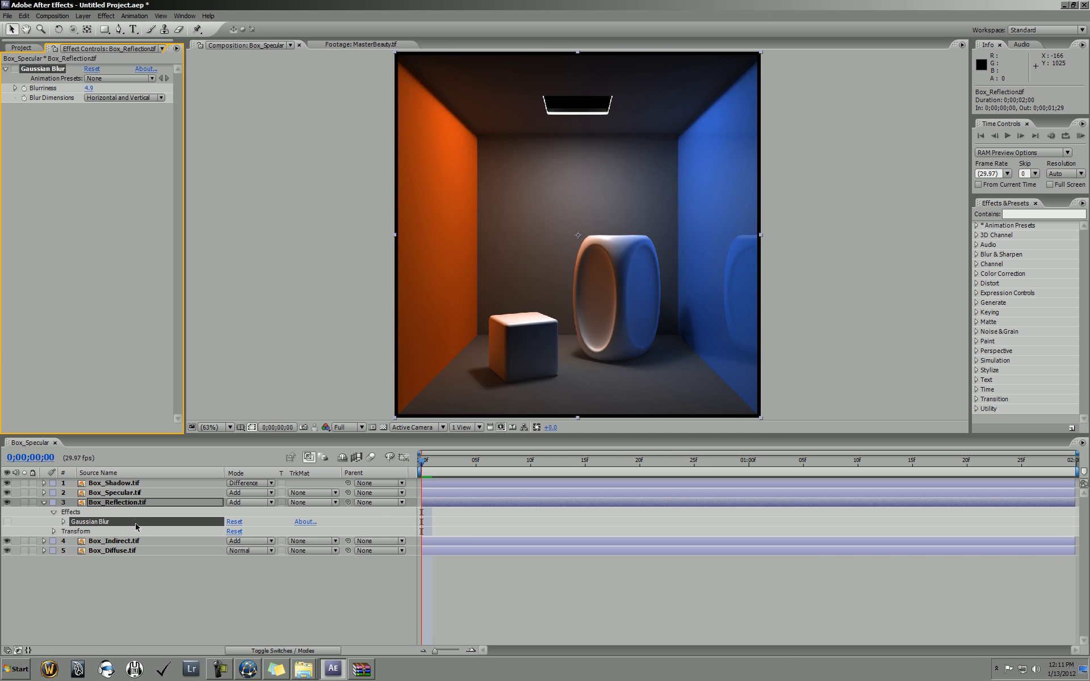
pyautogui.click(43, 503)
pyautogui.click(91, 552)
# - Add Box_AO.tif from the project as the top layer and set its blending mode to Multiply
pyautogui.click(96, 315)
pyautogui.click(22, 47)
pyautogui.click(72, 313)
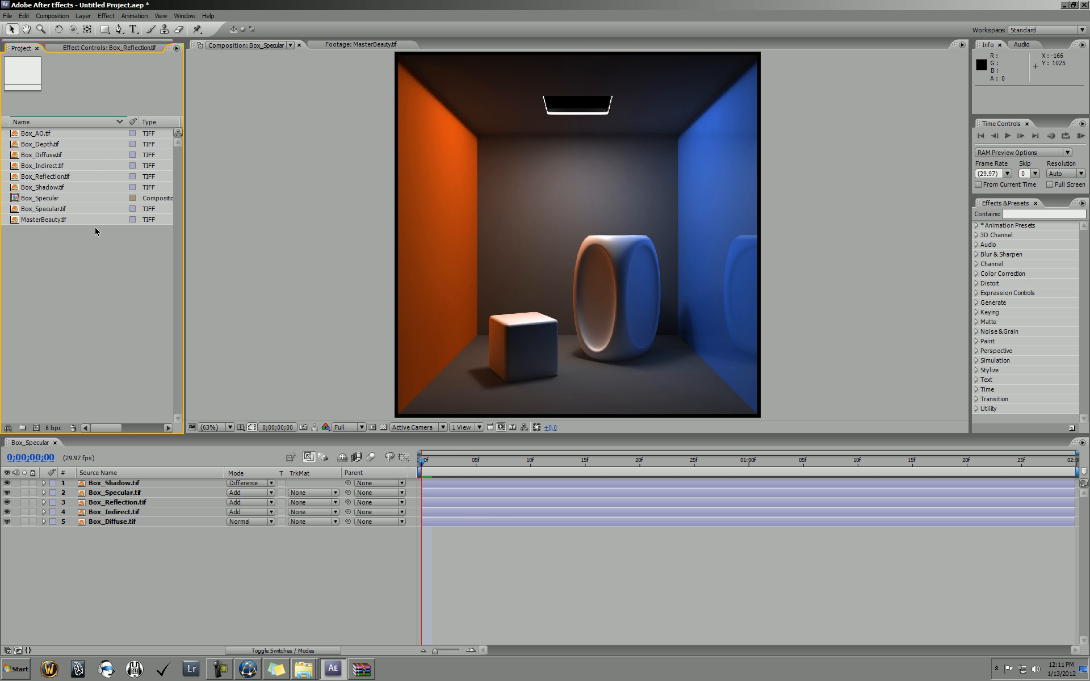
pyautogui.click(48, 138)
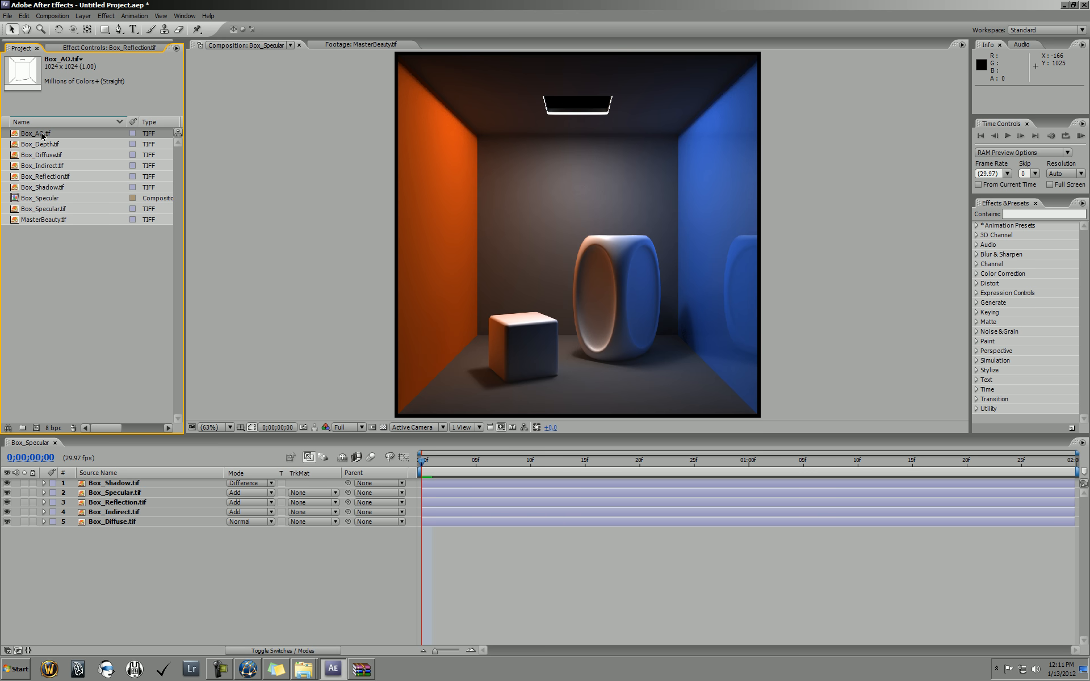
pyautogui.moveTo(42, 135); pyautogui.dragTo(50, 202)
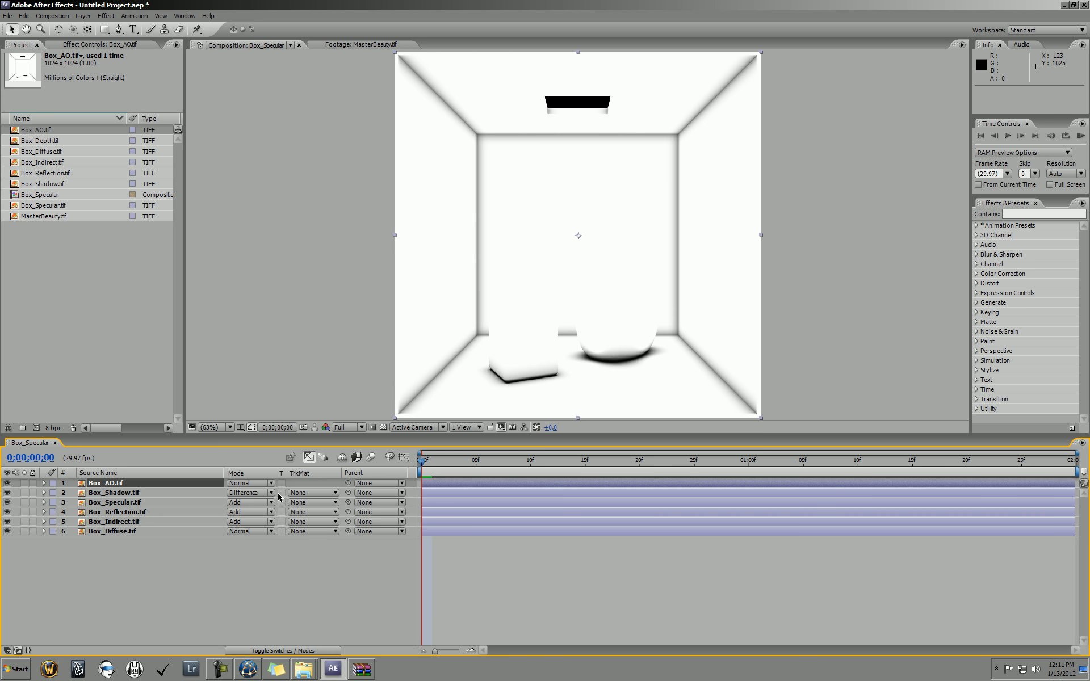
pyautogui.click(247, 484)
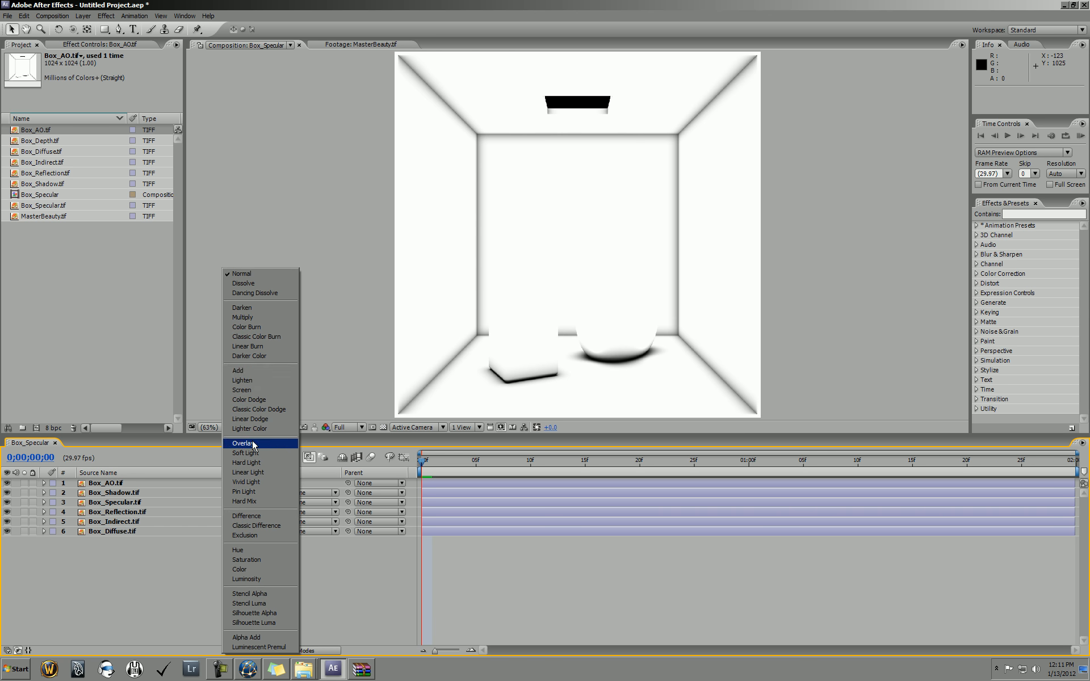
pyautogui.click(267, 317)
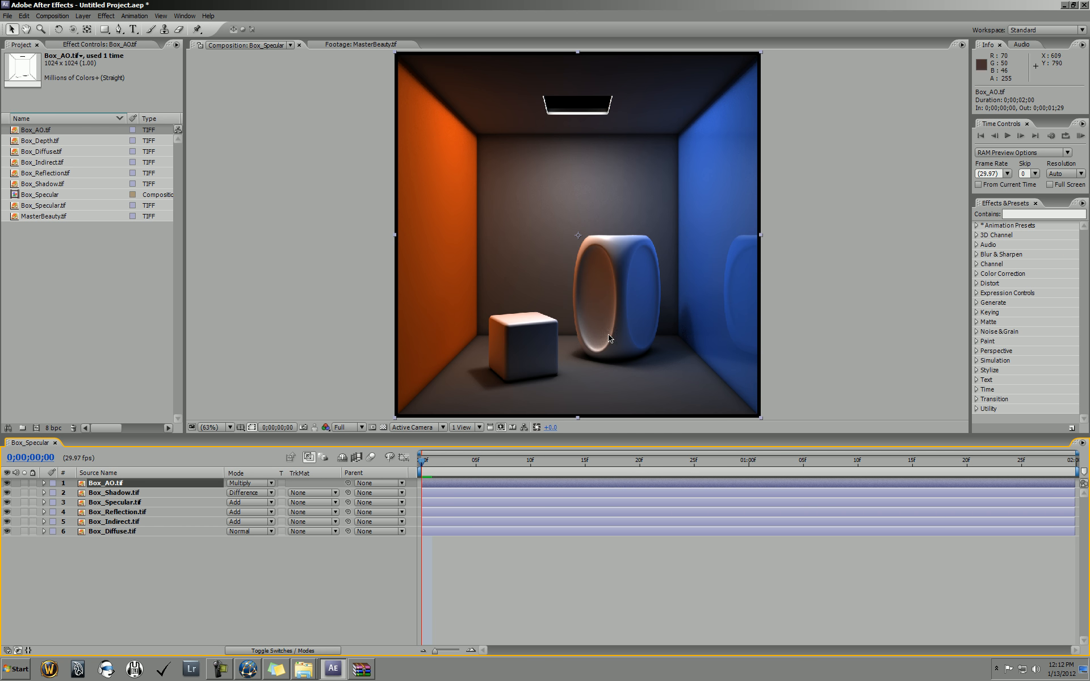
# - Set the Box_AO.tif layer's opacity to 25%, collapse its properties and deselect the layer
pyautogui.click(43, 484)
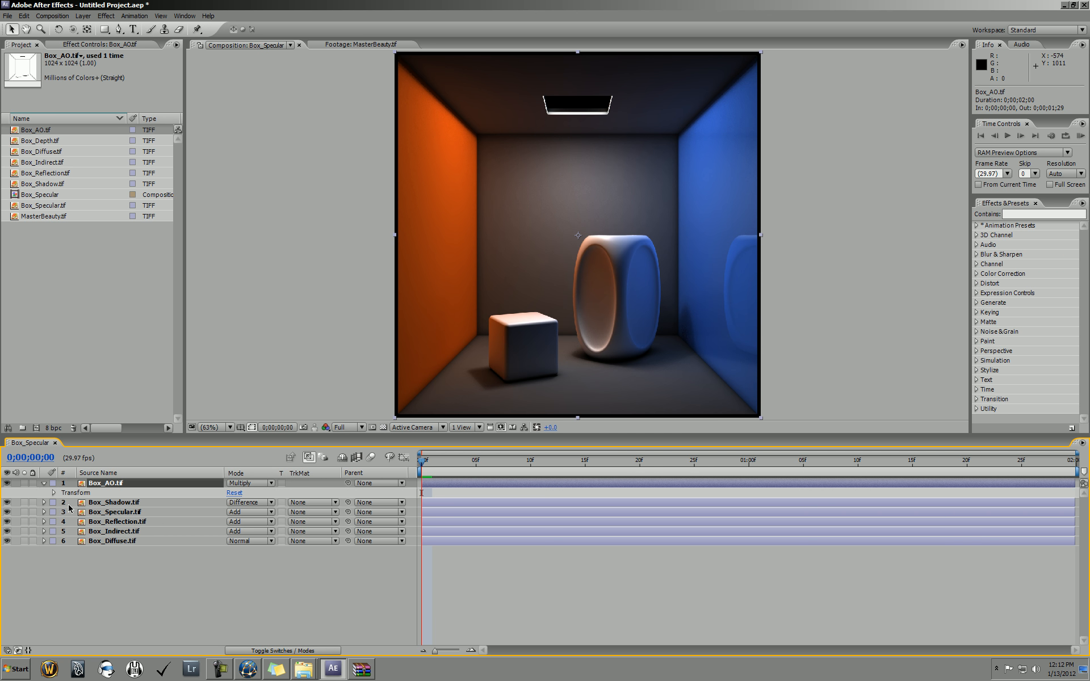
pyautogui.click(54, 493)
pyautogui.click(234, 541)
pyautogui.write('25')
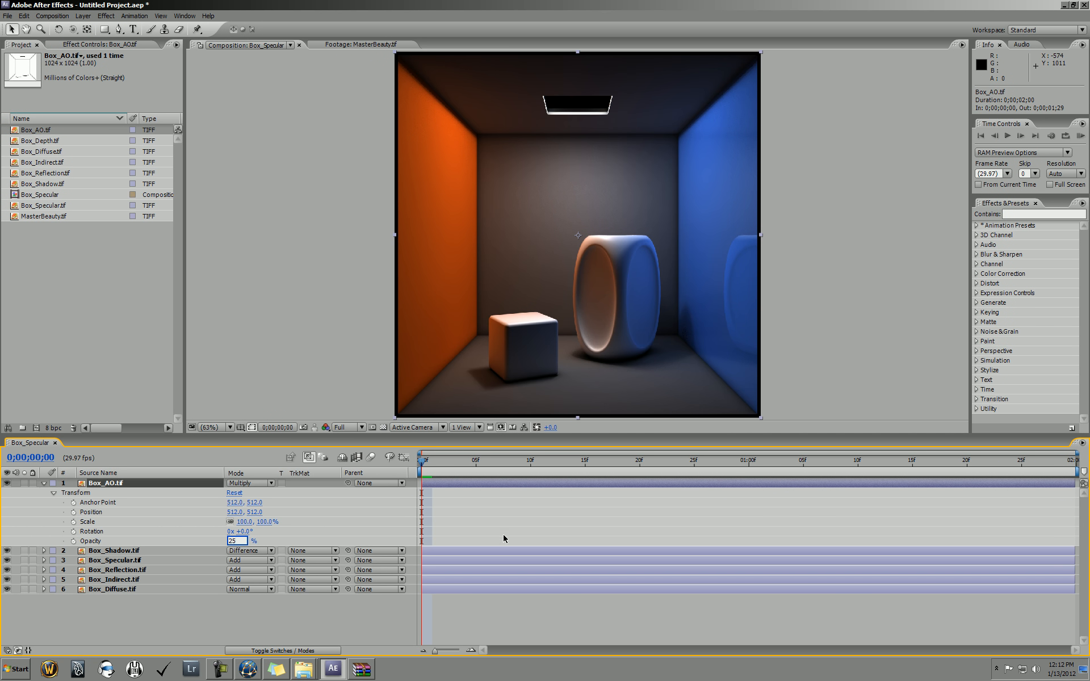
pyautogui.press('Return')
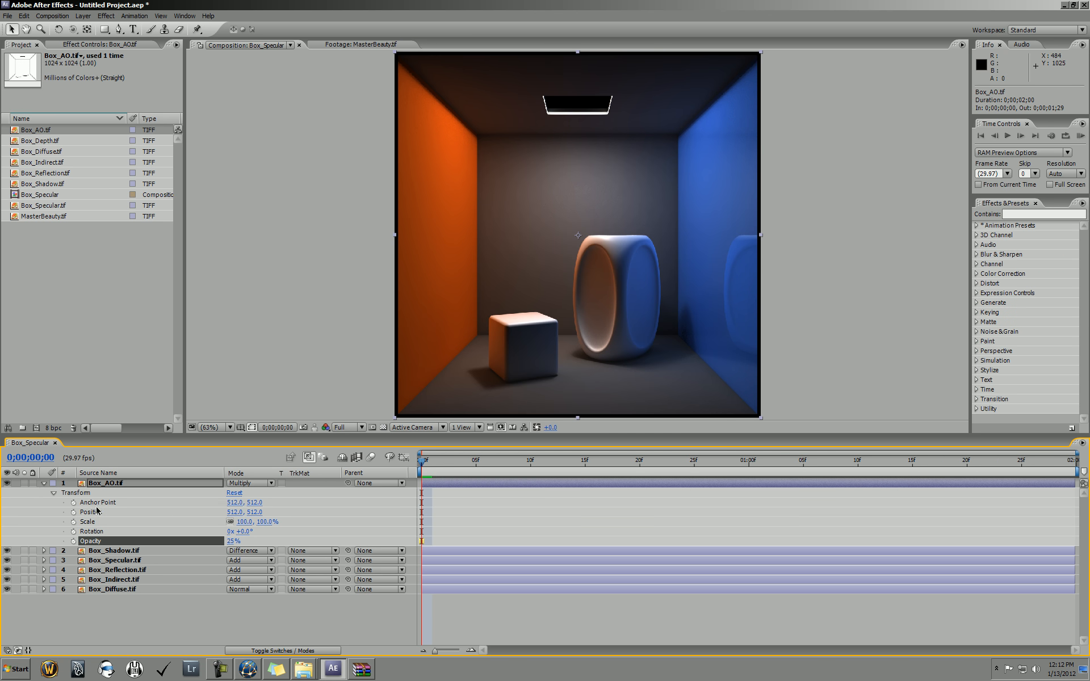
pyautogui.click(43, 484)
pyautogui.click(111, 568)
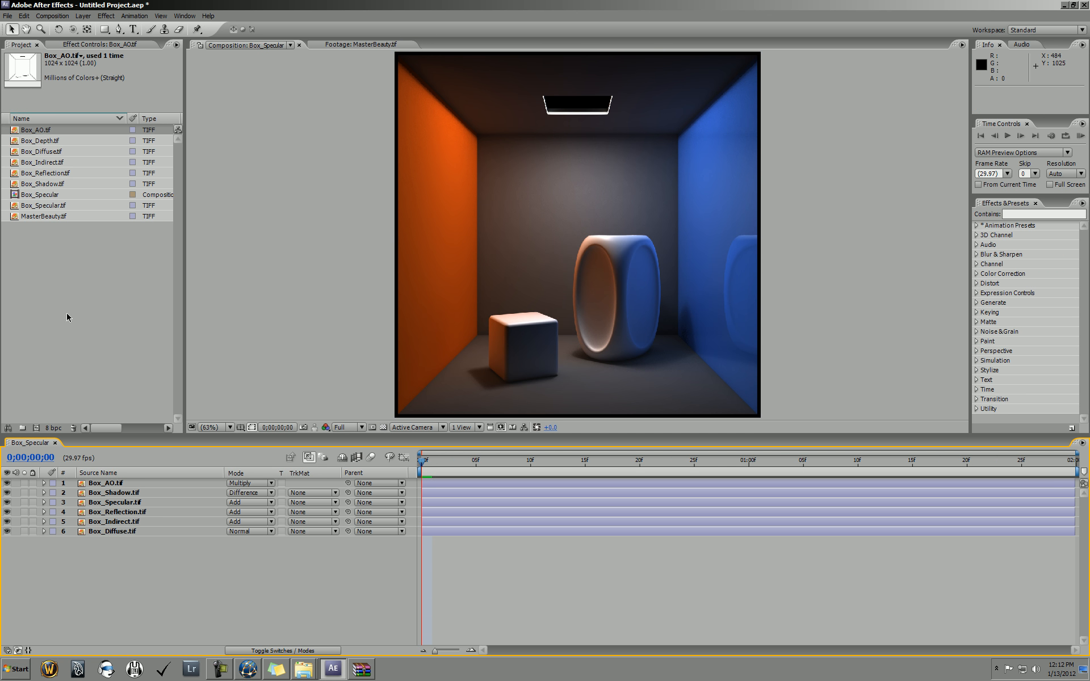
# - Pre-compose all layers from Box_AO.tif through Box_Diffuse.tif into a single composition with the default name
pyautogui.click(115, 485)
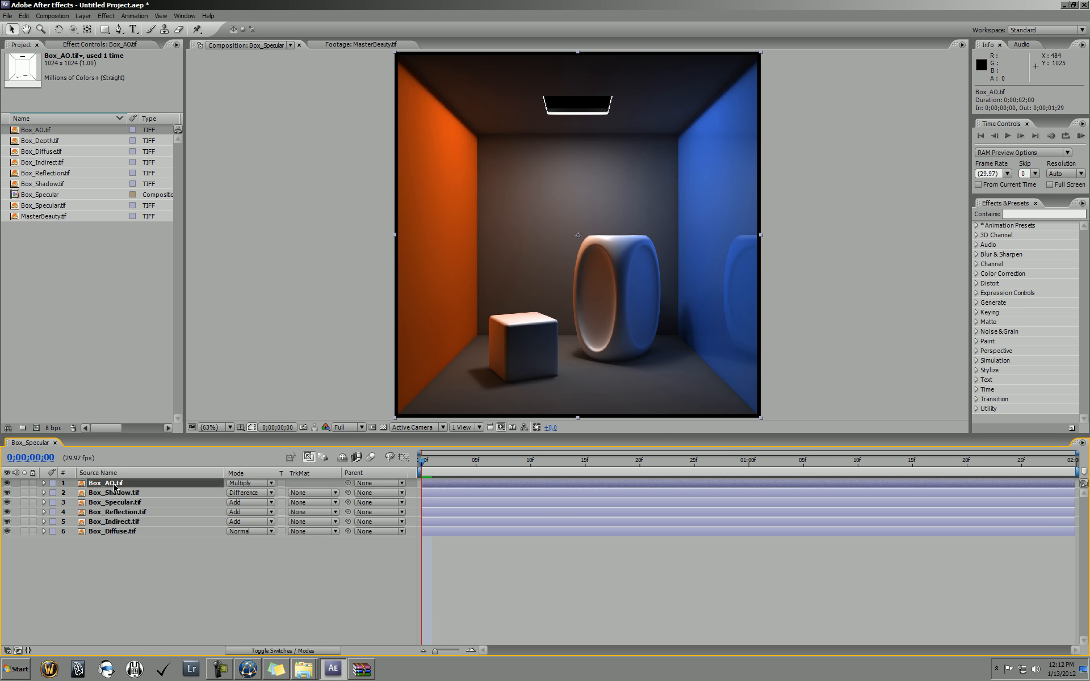
pyautogui.keyDown('shift'); pyautogui.click(124, 533); pyautogui.keyUp('shift')
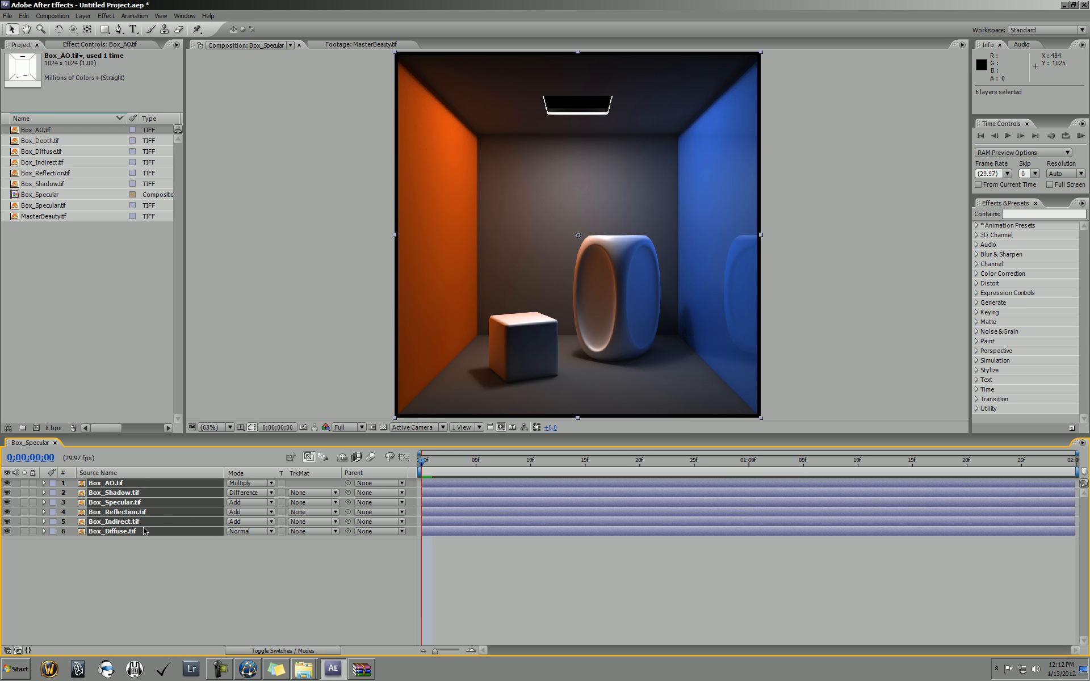
pyautogui.click(83, 16)
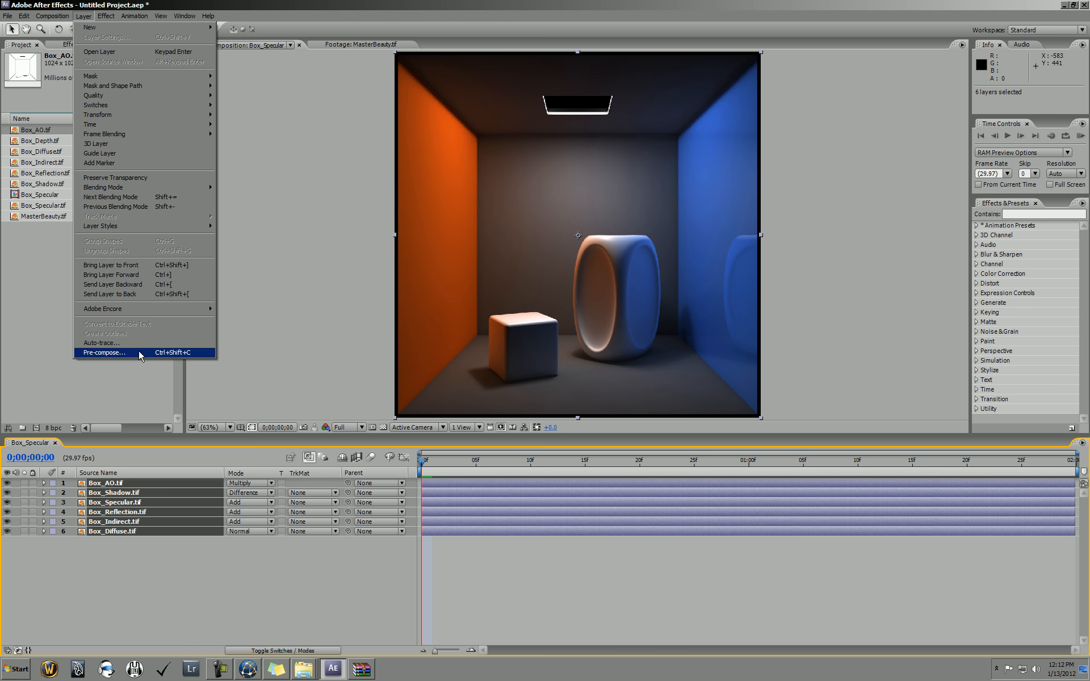
pyautogui.click(139, 352)
pyautogui.click(581, 309)
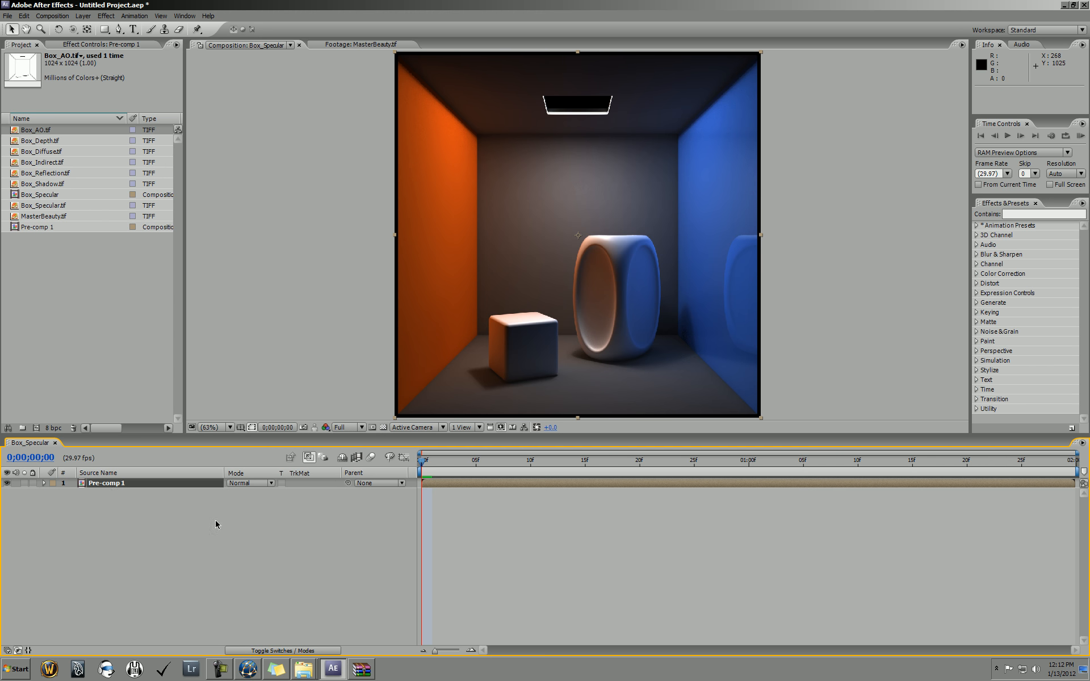
# - Apply a Lens Blur effect to the Pre-comp 1 layer
pyautogui.rightClick(121, 487)
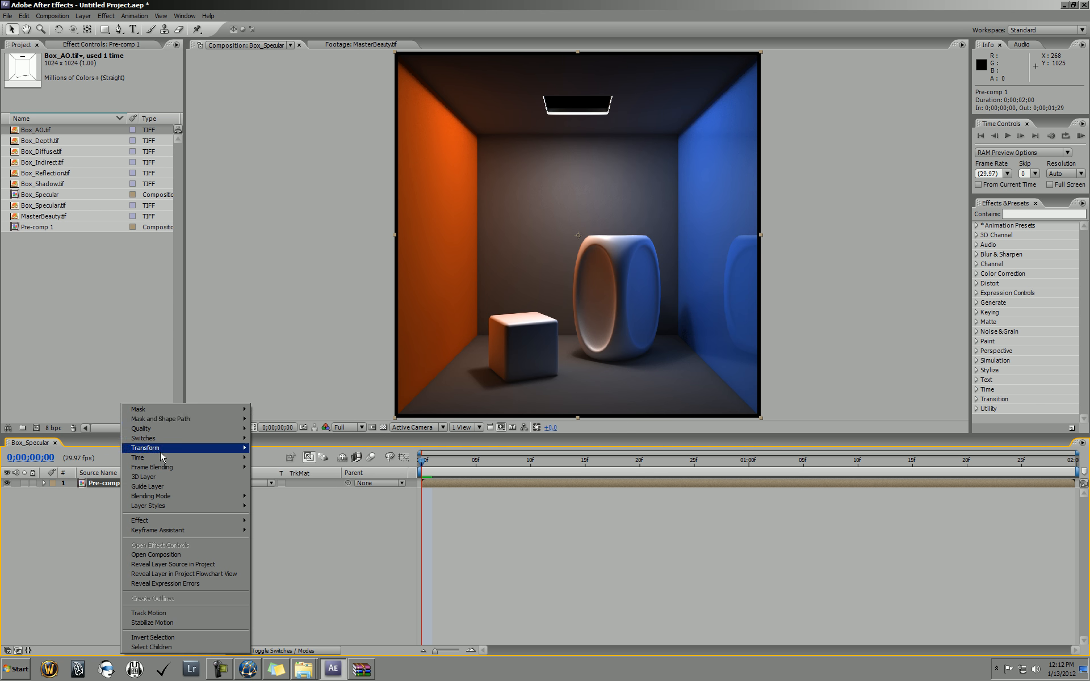
pyautogui.moveTo(178, 521)
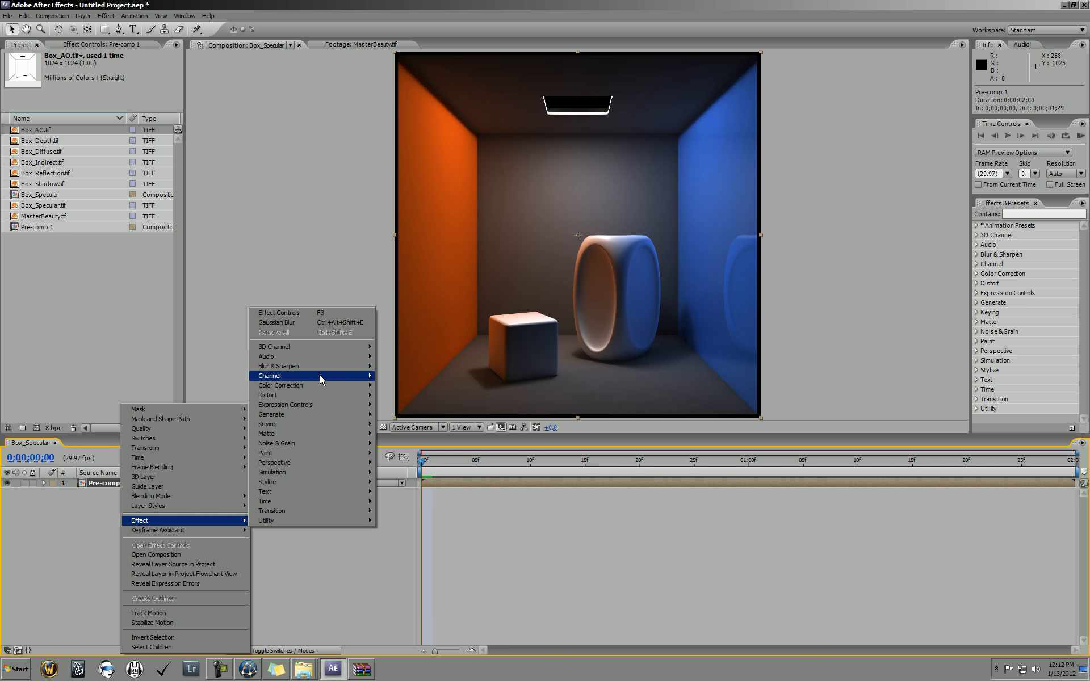
pyautogui.moveTo(324, 368)
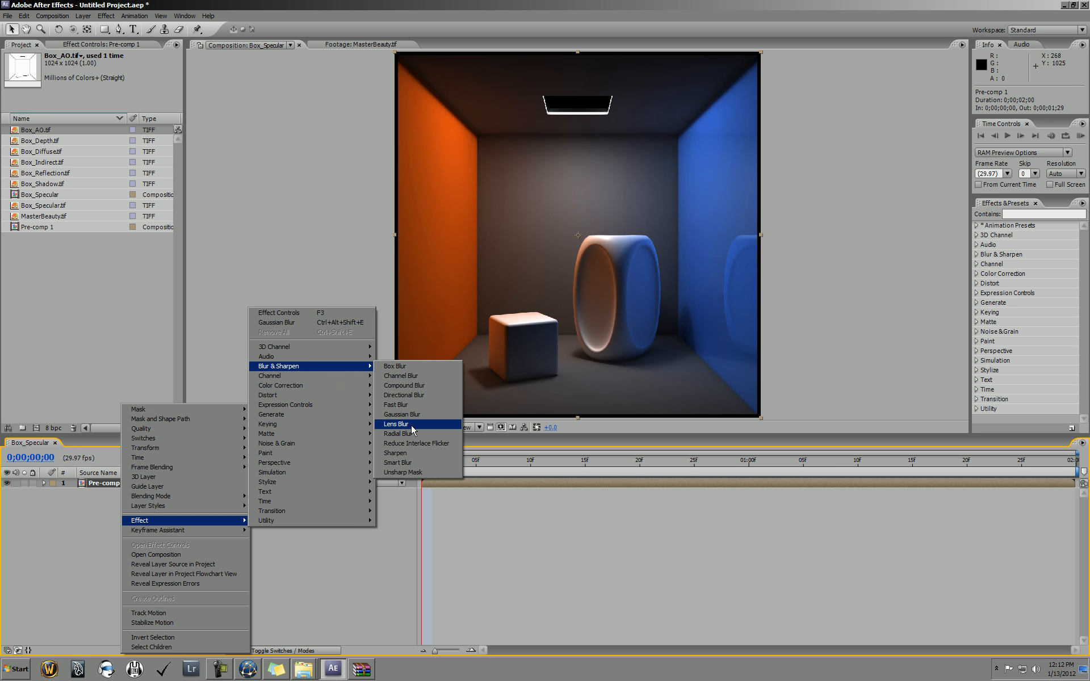
pyautogui.click(411, 425)
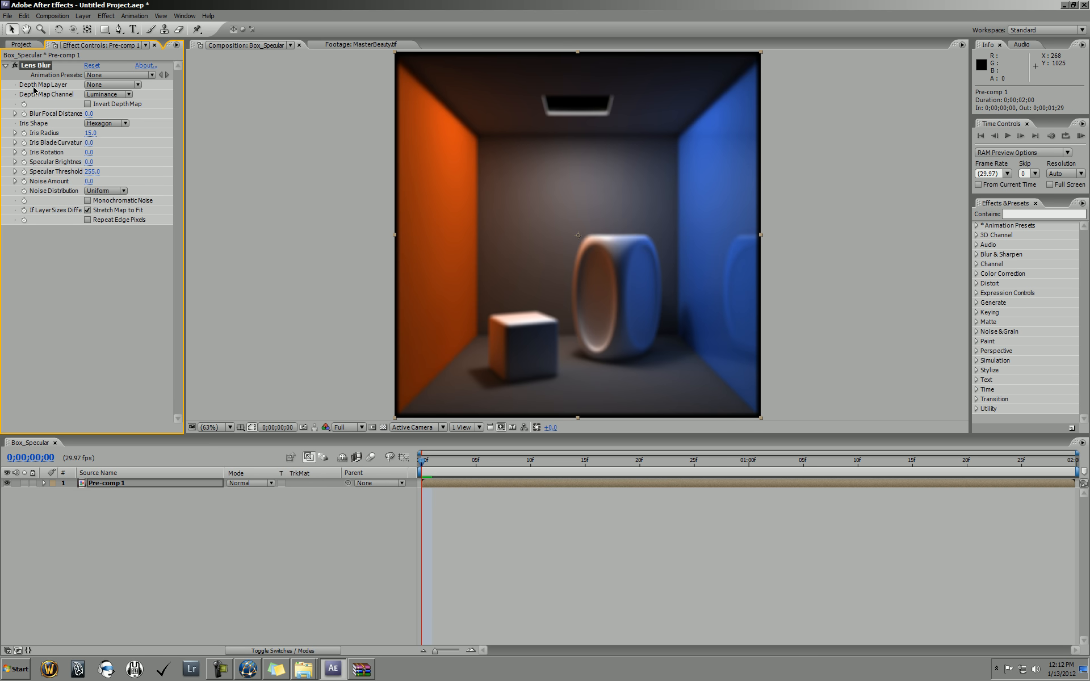
# - Preview the Box_Depth.tif footage, add it to the composition beneath Pre-comp 1, and hide its layer
pyautogui.click(34, 45)
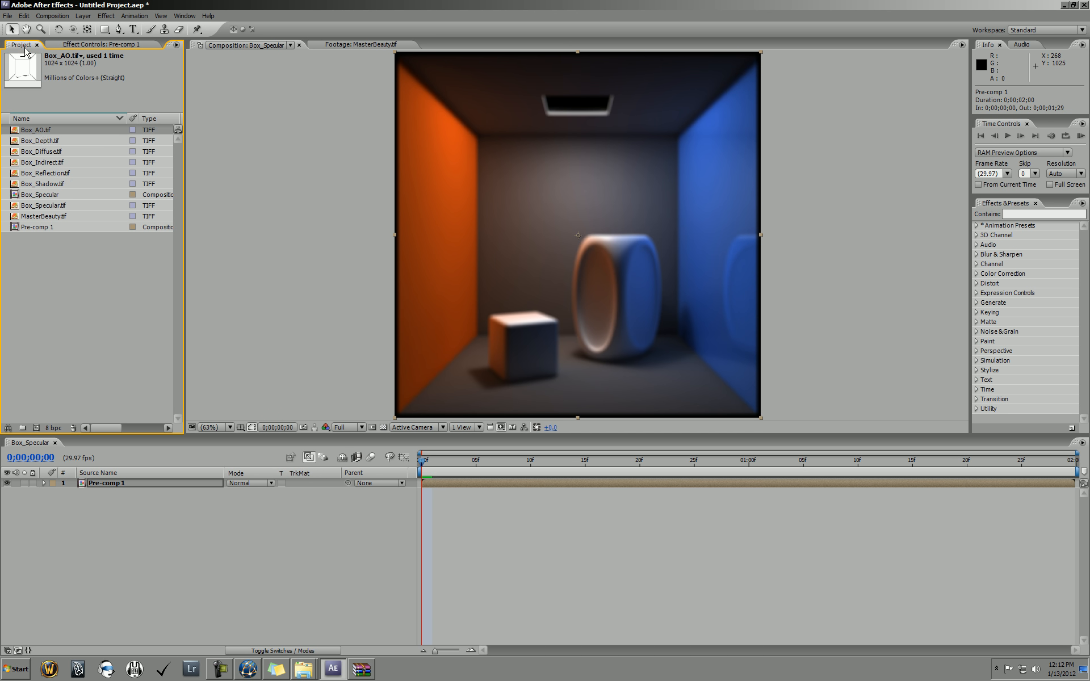
pyautogui.click(55, 143)
pyautogui.doubleClick(43, 143)
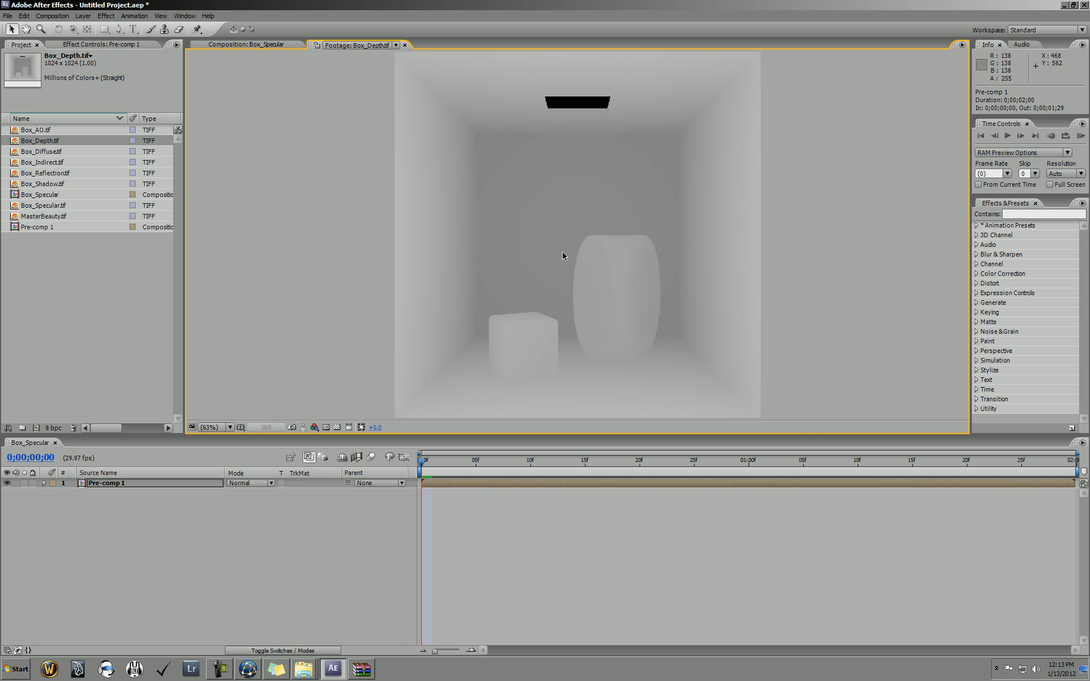
pyautogui.moveTo(55, 143); pyautogui.dragTo(145, 496)
pyautogui.click(125, 497)
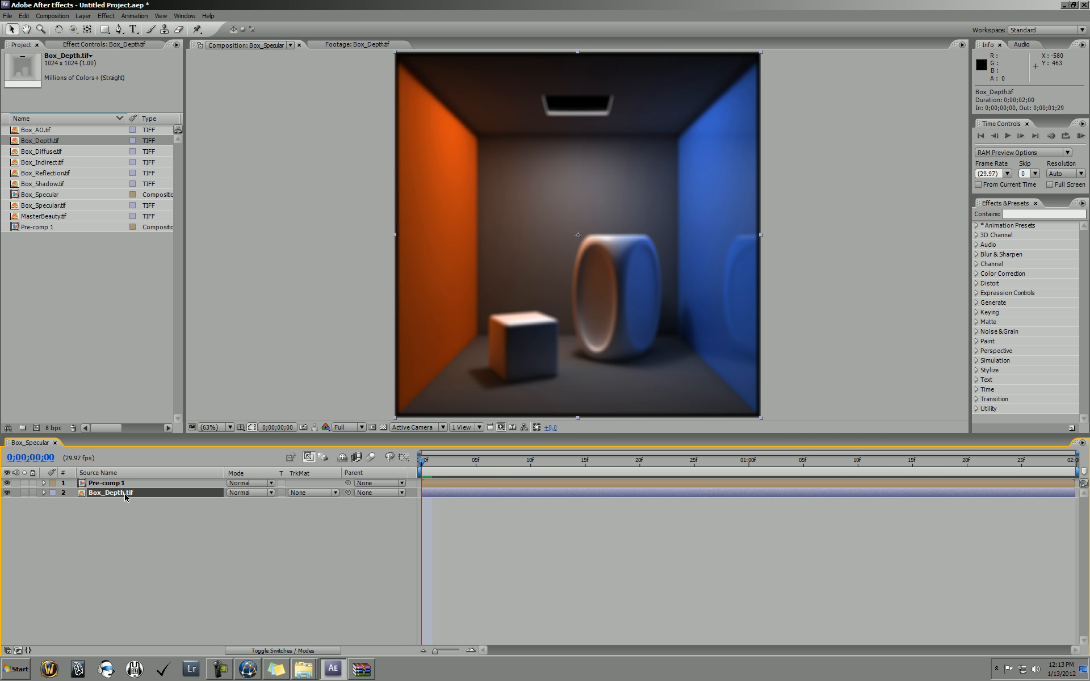
pyautogui.click(7, 493)
pyautogui.click(114, 528)
# - Set Box_Depth.tif as the depth map layer of Pre-comp 1's Lens Blur effect
pyautogui.click(113, 483)
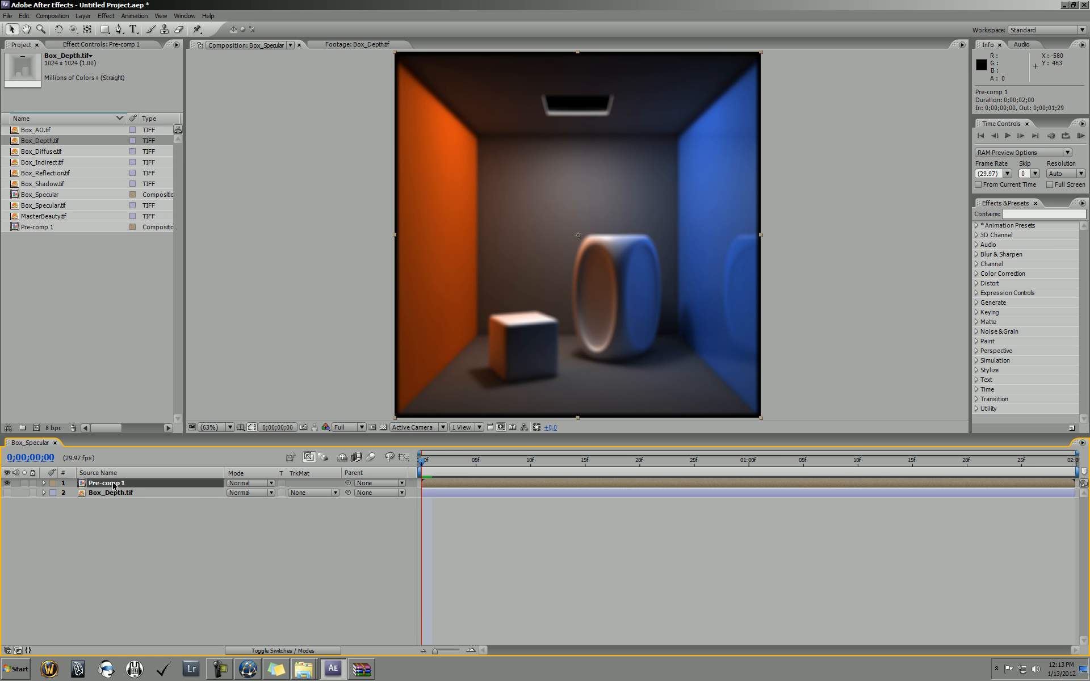
pyautogui.click(87, 44)
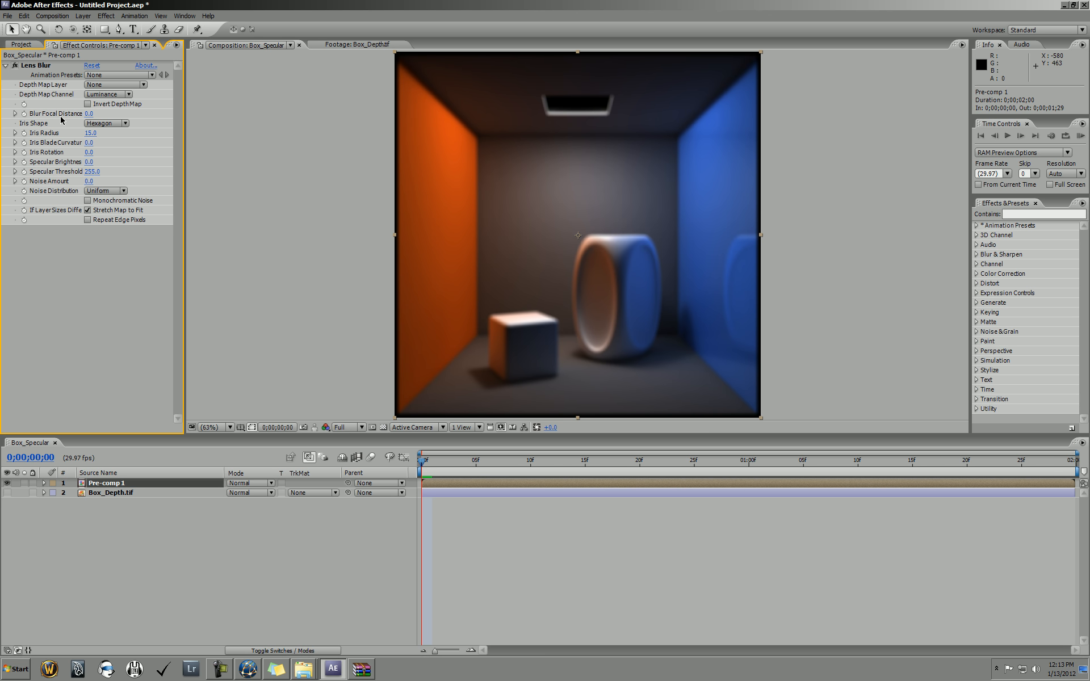
pyautogui.click(100, 86)
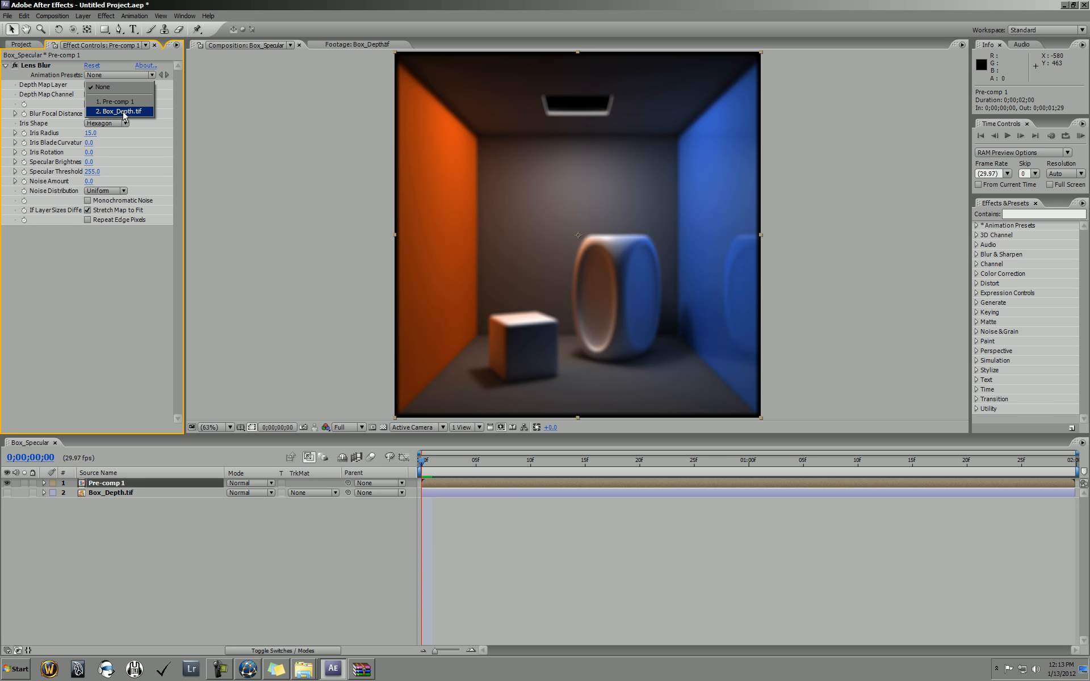
pyautogui.click(124, 112)
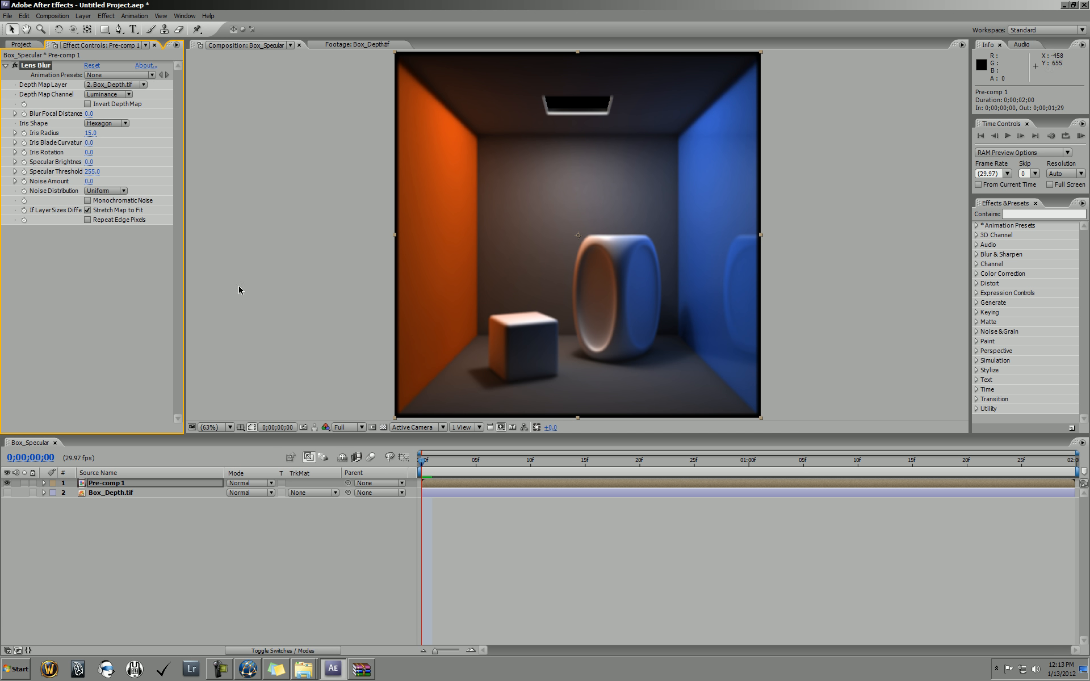
# - View the Box_Depth.tif and Pre-comp 1 layers on their own and try a Lens Blur focal distance of 51
pyautogui.doubleClick(112, 493)
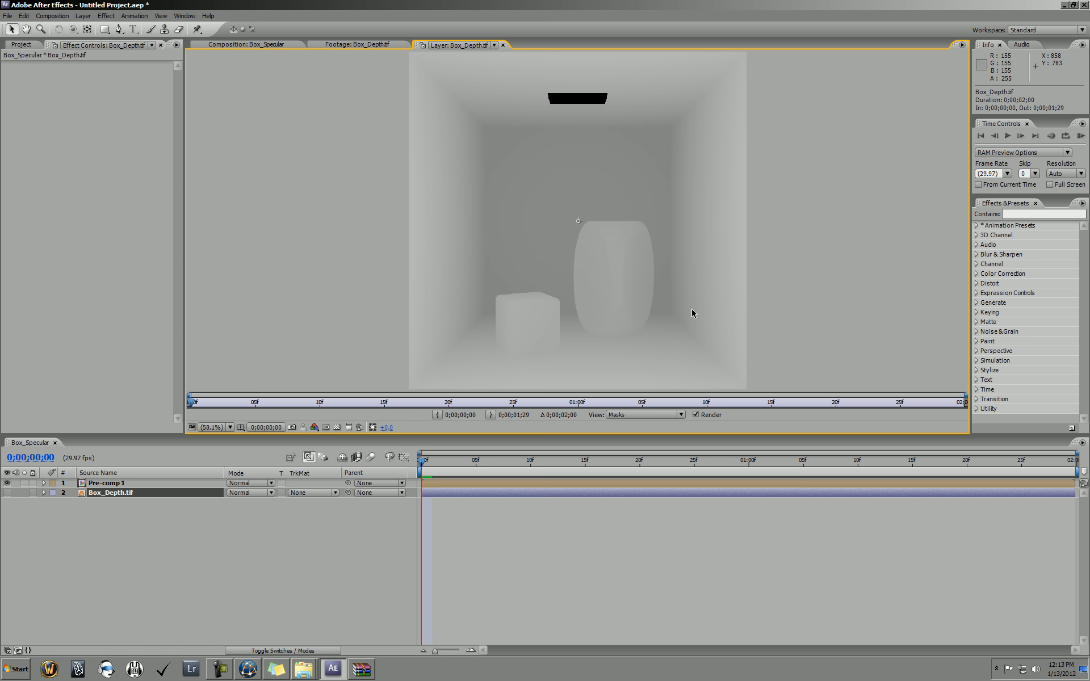
pyautogui.doubleClick(130, 485)
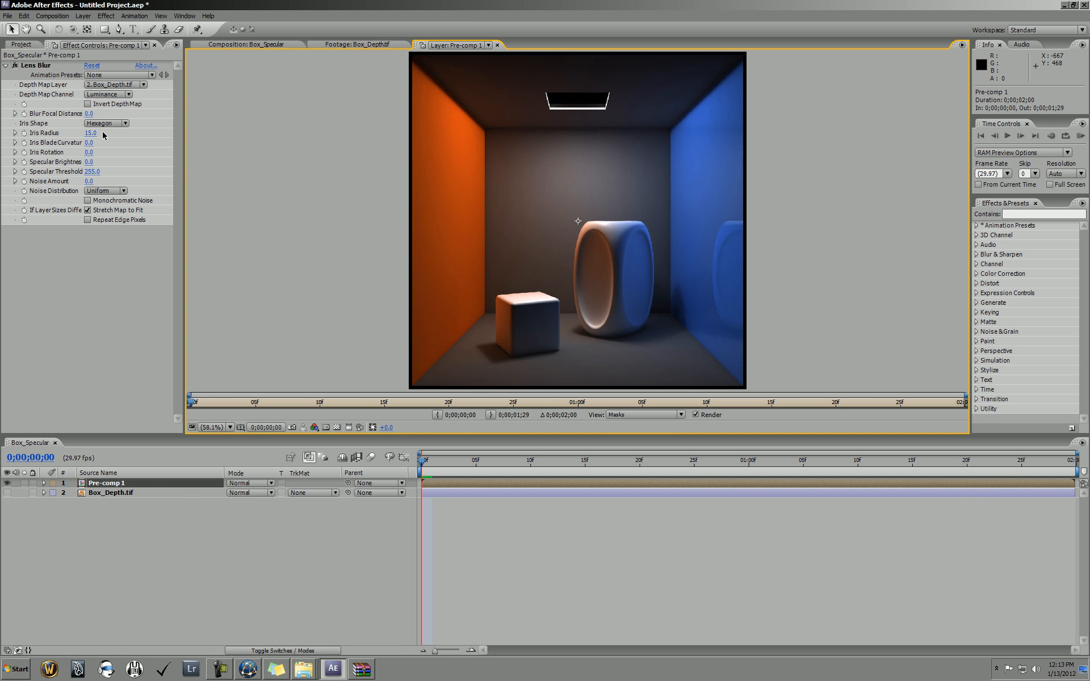
pyautogui.moveTo(88, 116); pyautogui.dragTo(99, 115)
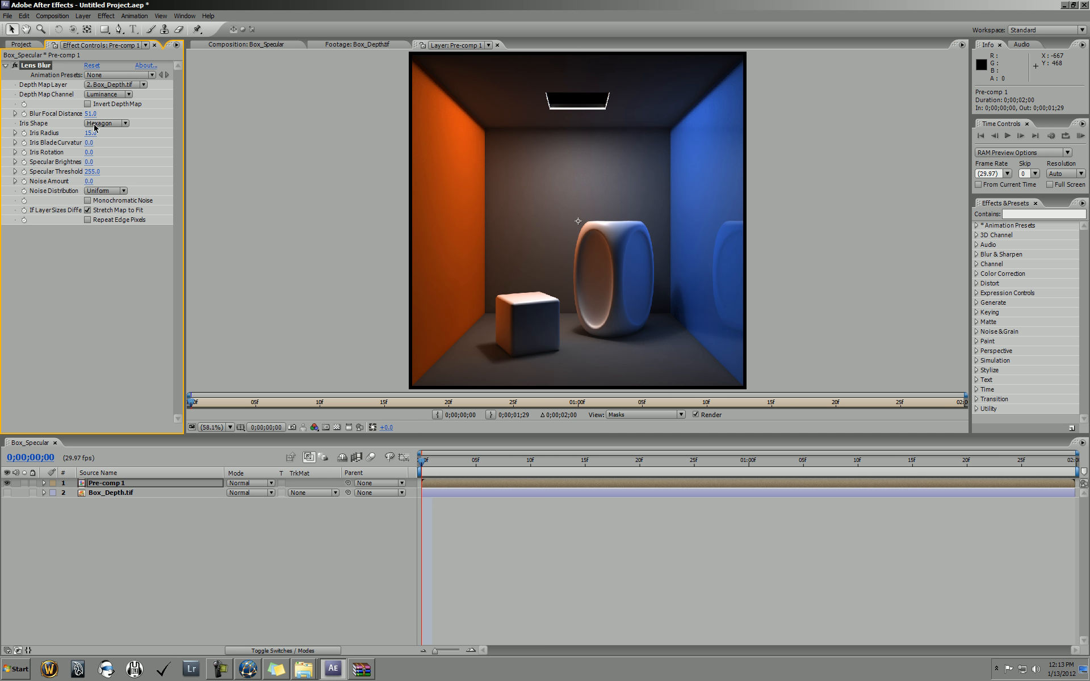
pyautogui.click(235, 45)
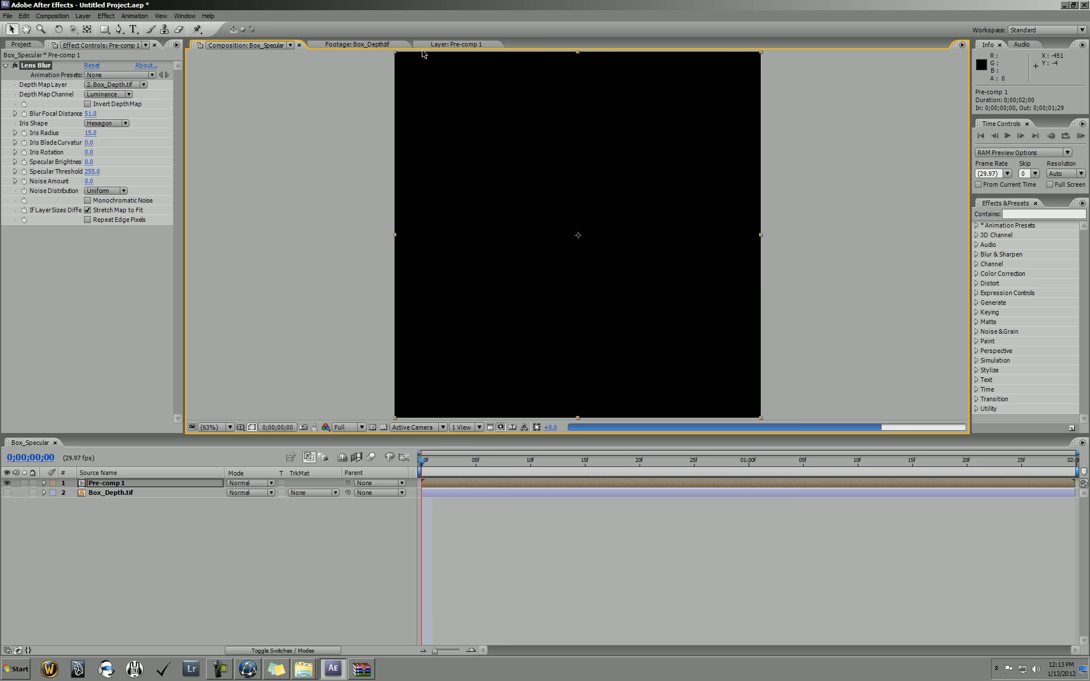
pyautogui.click(431, 45)
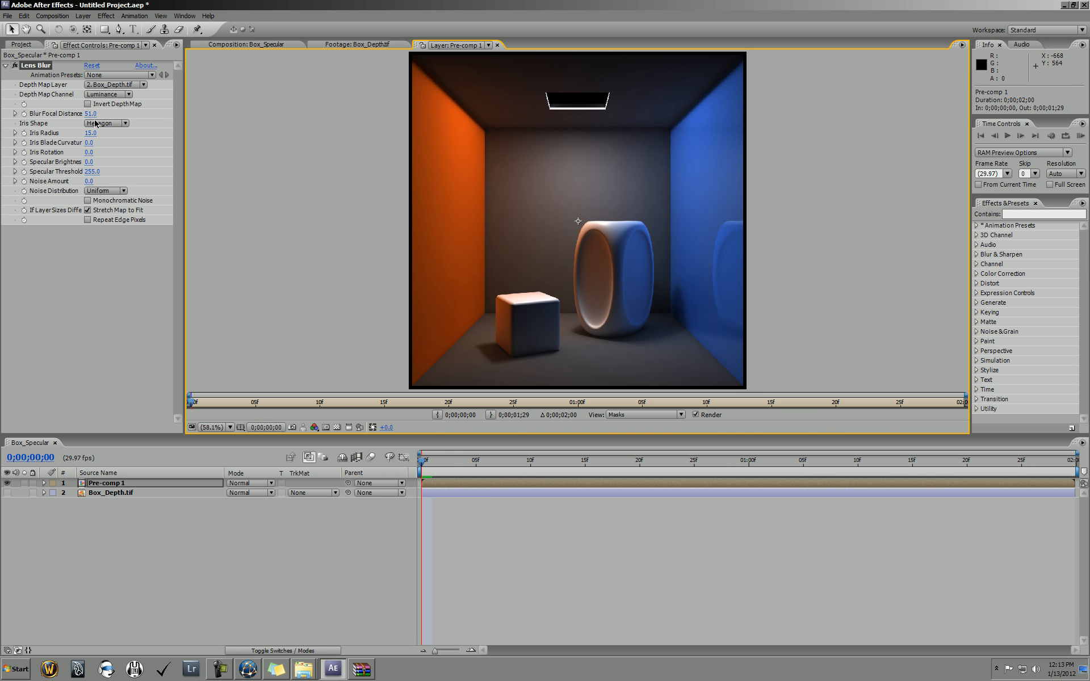
# - Set the Lens Blur iris radius on Pre-comp 1 to 20
pyautogui.click(91, 115)
pyautogui.click(90, 134)
pyautogui.write('20')
pyautogui.press('Return')
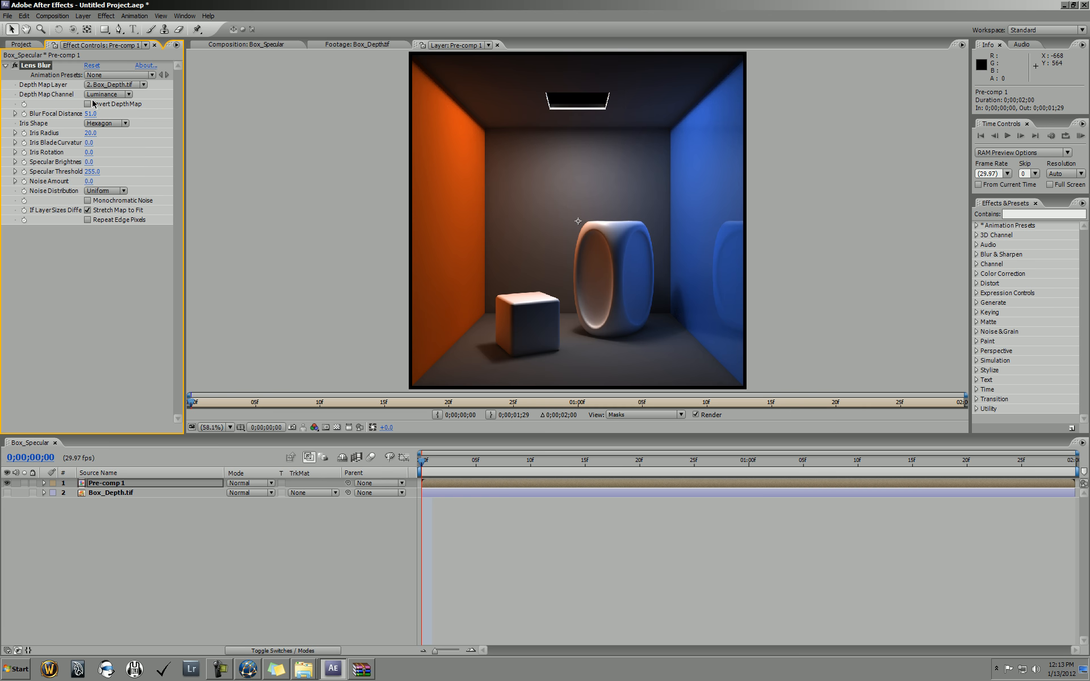
# - Set the Lens Blur focal distance to 0 and reselect the Pre-comp 1 layer
pyautogui.moveTo(91, 115); pyautogui.dragTo(65, 119)
pyautogui.click(105, 496)
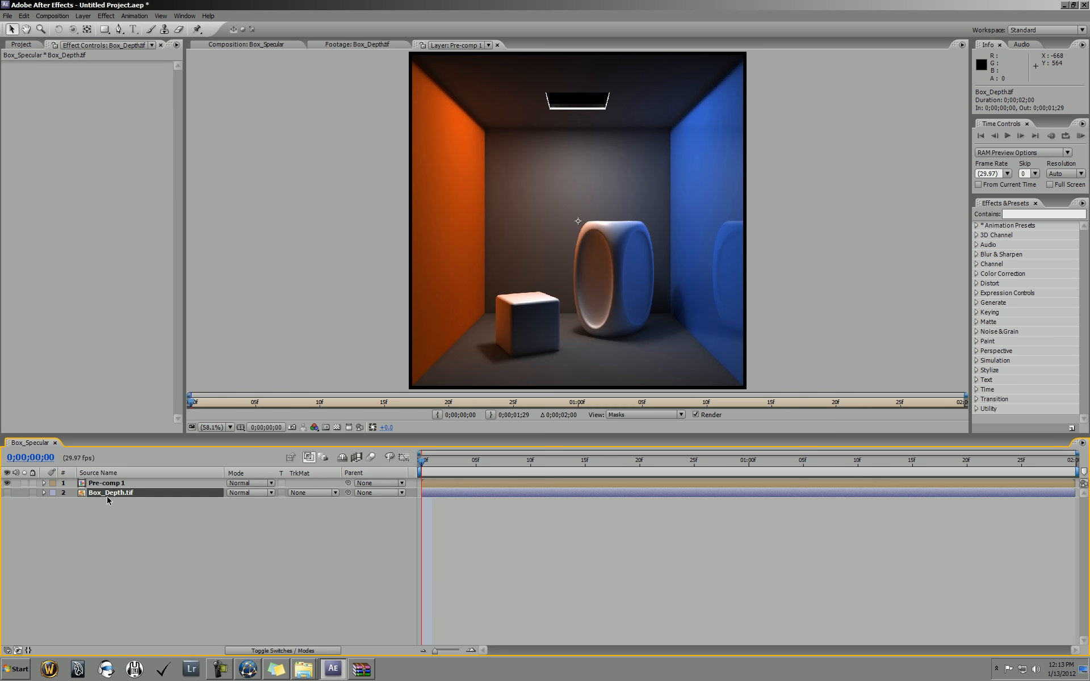
pyautogui.click(118, 485)
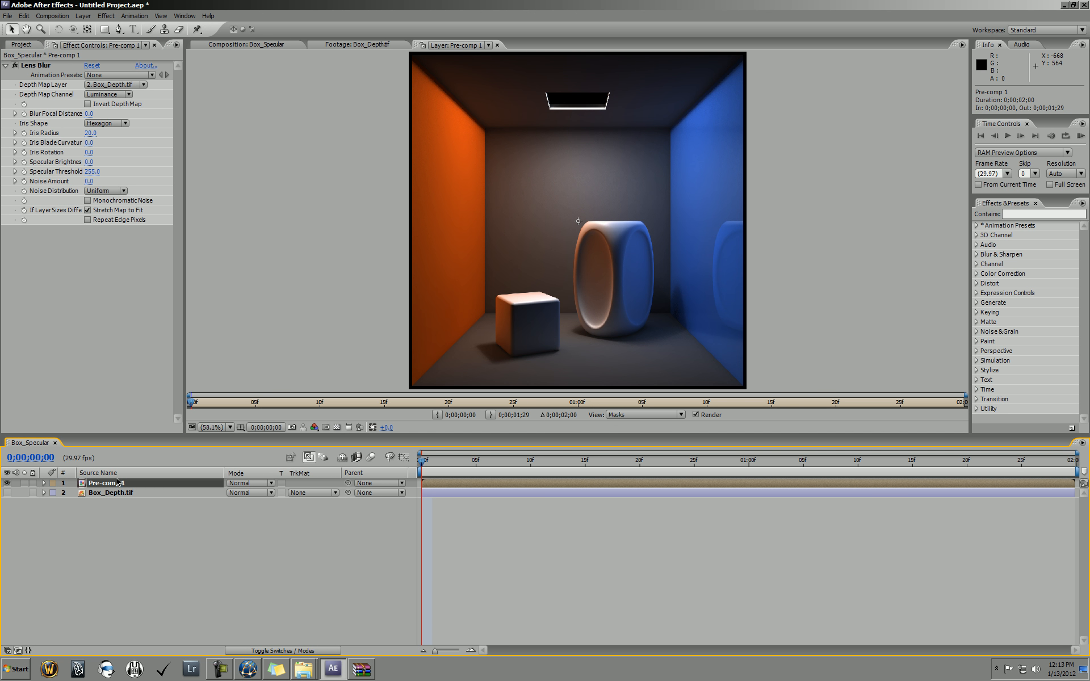
# - Close the separate Pre-comp 1 layer view and return to the Box_Specular composition
pyautogui.click(497, 45)
pyautogui.click(246, 45)
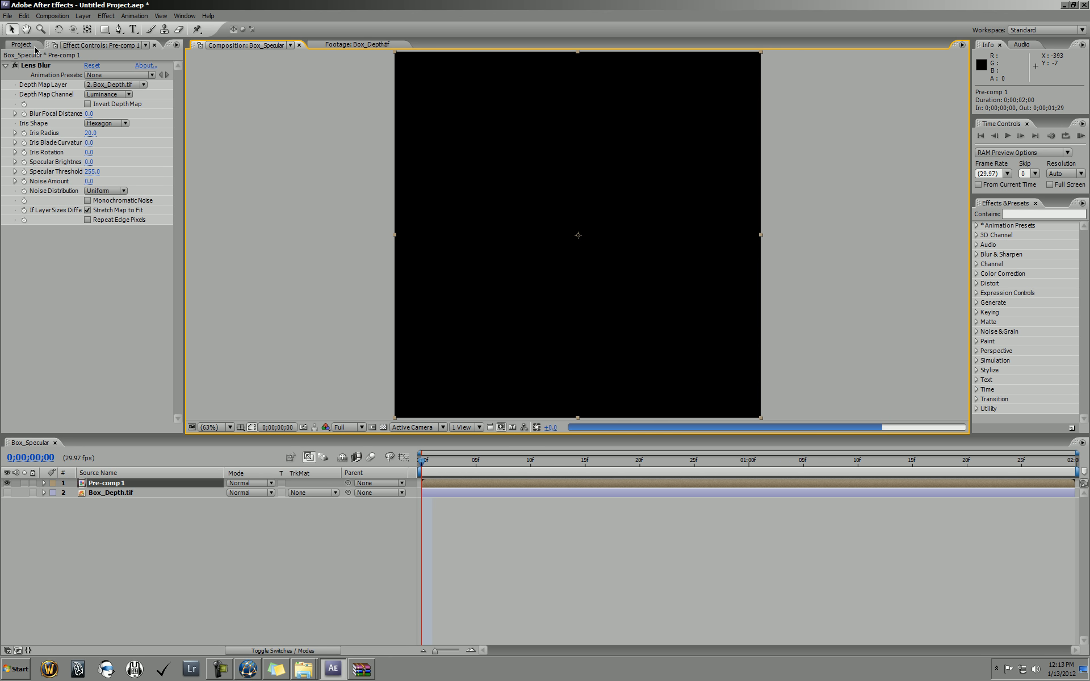
pyautogui.click(23, 45)
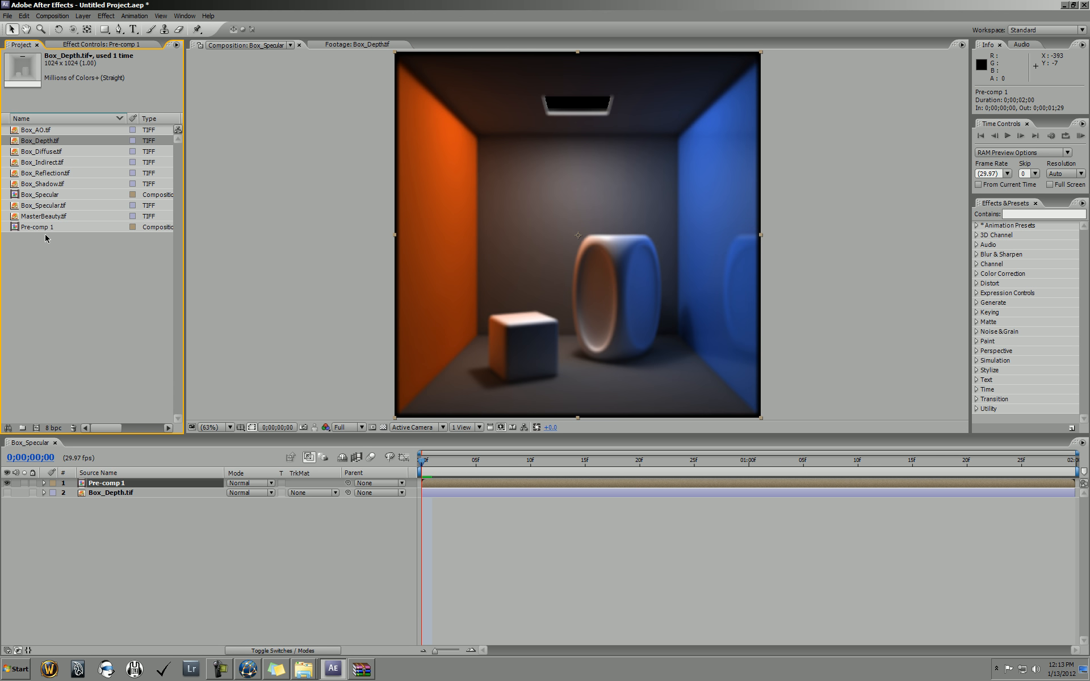
pyautogui.doubleClick(45, 195)
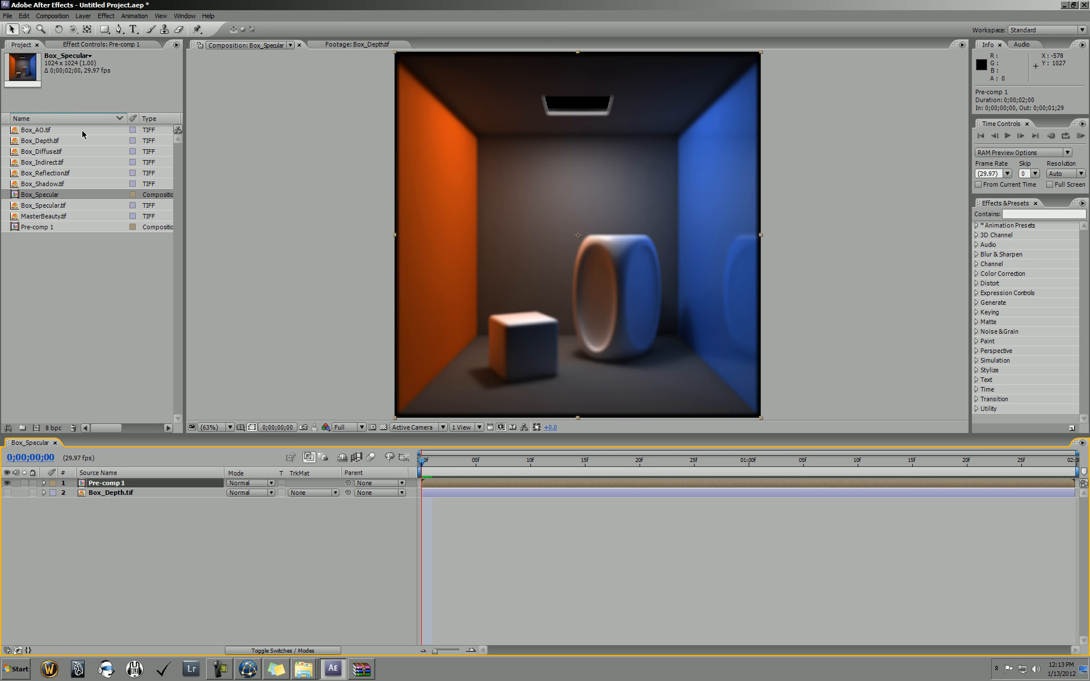
# - Raise the Lens Blur focal distance on Pre-comp 1 to 206.6 and deselect the layer
pyautogui.click(98, 46)
pyautogui.moveTo(90, 115); pyautogui.dragTo(107, 116)
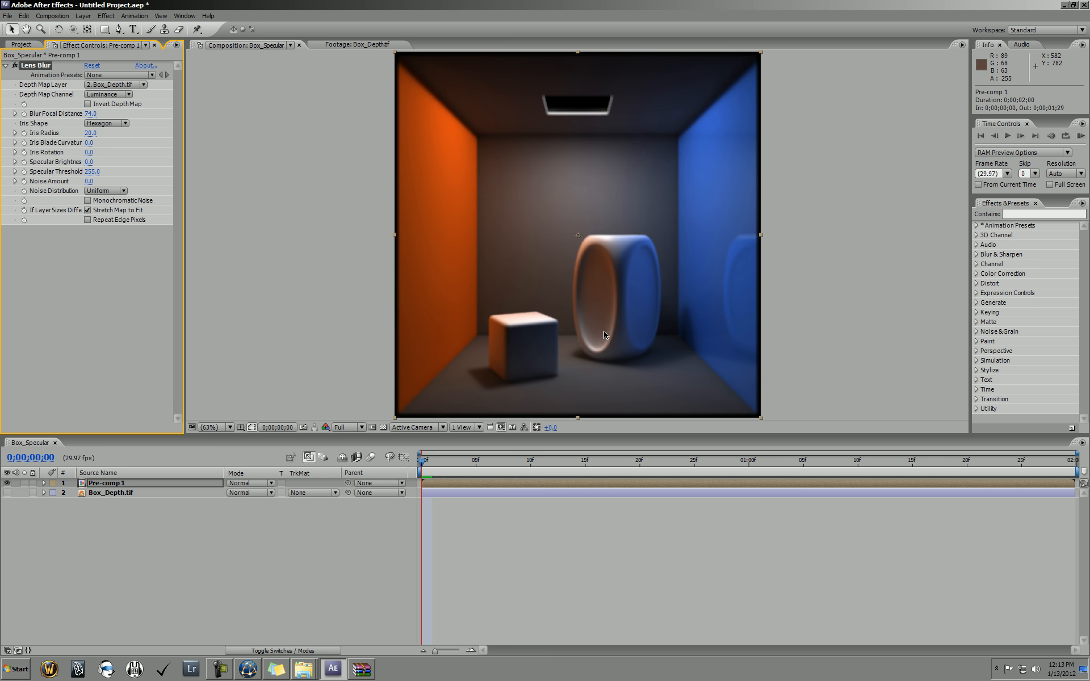
pyautogui.moveTo(89, 114); pyautogui.dragTo(125, 115)
pyautogui.moveTo(91, 114); pyautogui.dragTo(122, 110)
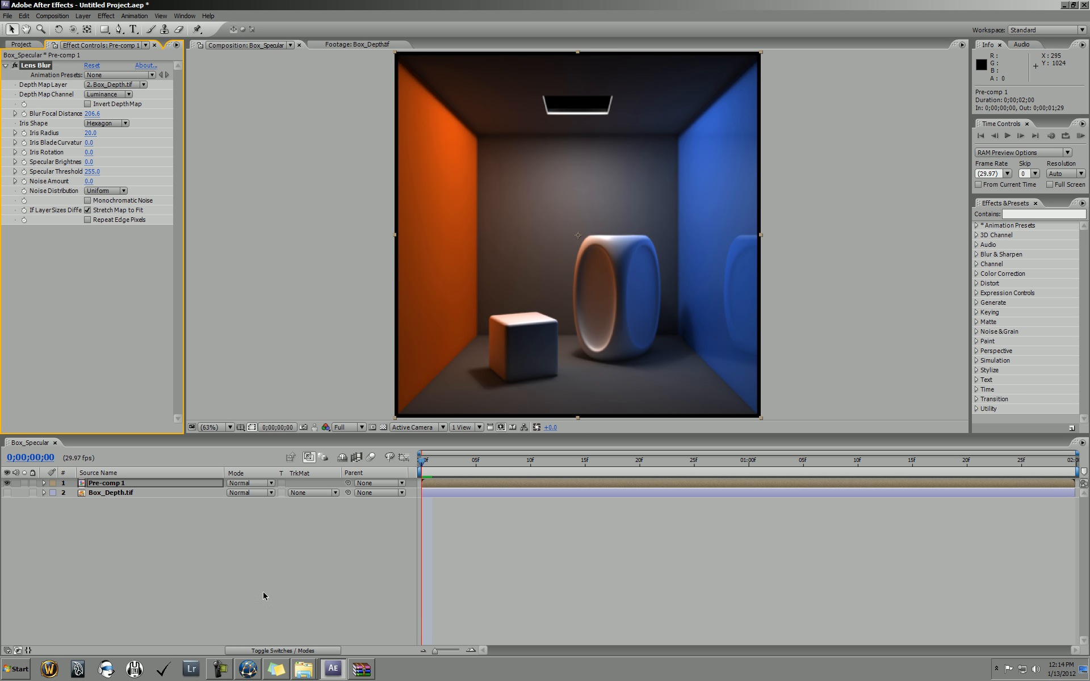
pyautogui.click(84, 537)
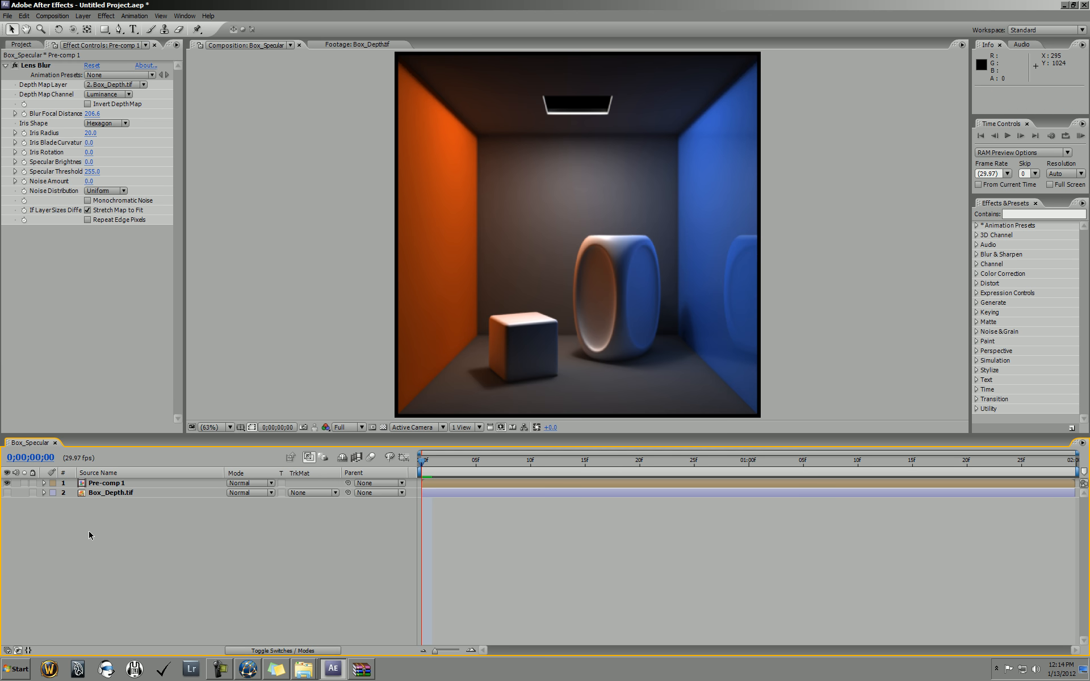
pyautogui.click(101, 314)
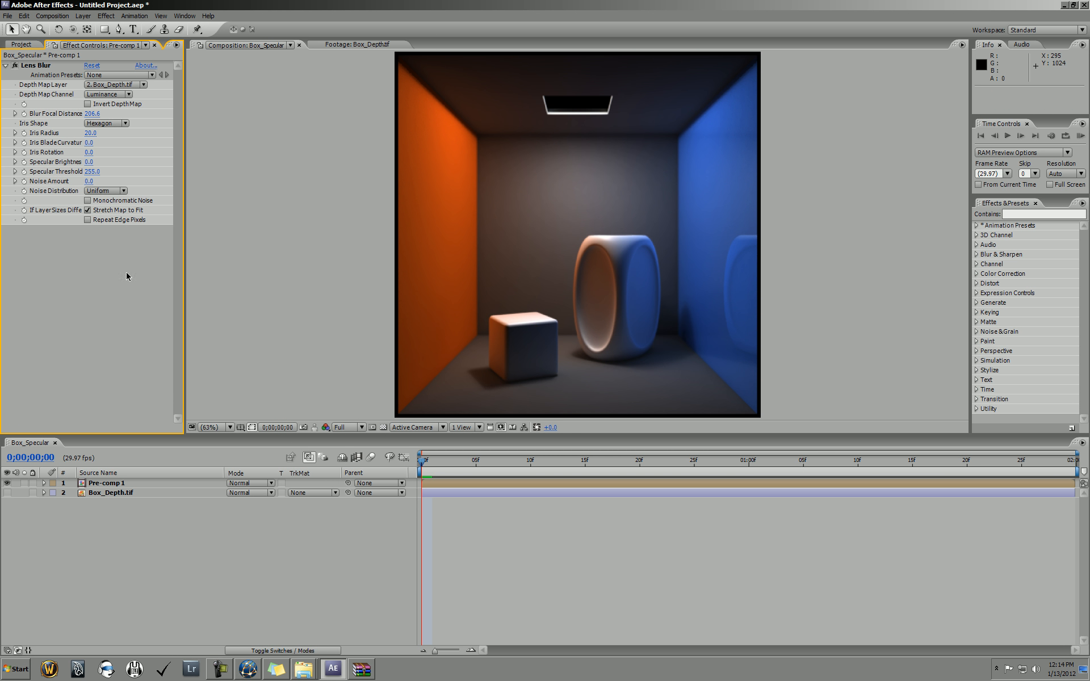